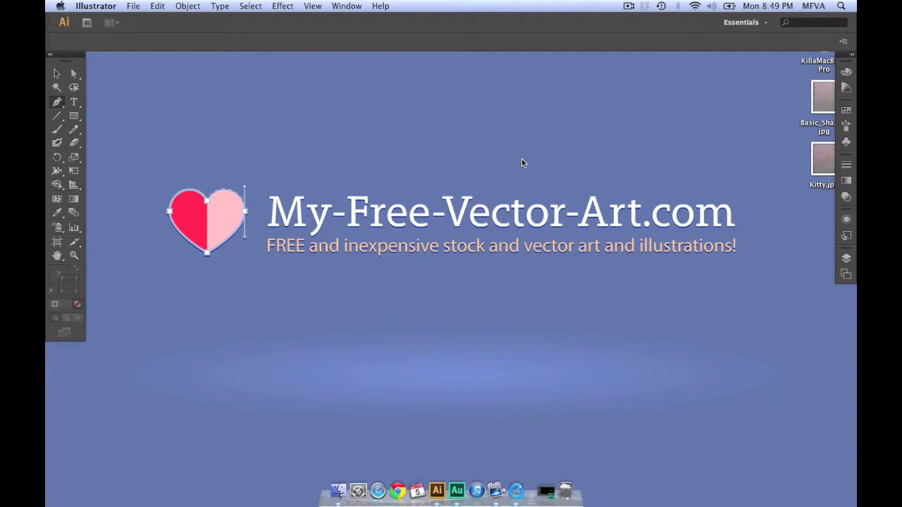
Step: Create a Letter-size document in landscape orientation, 792 x 612 px, keeping the RGB color mode
left_click(136, 6)
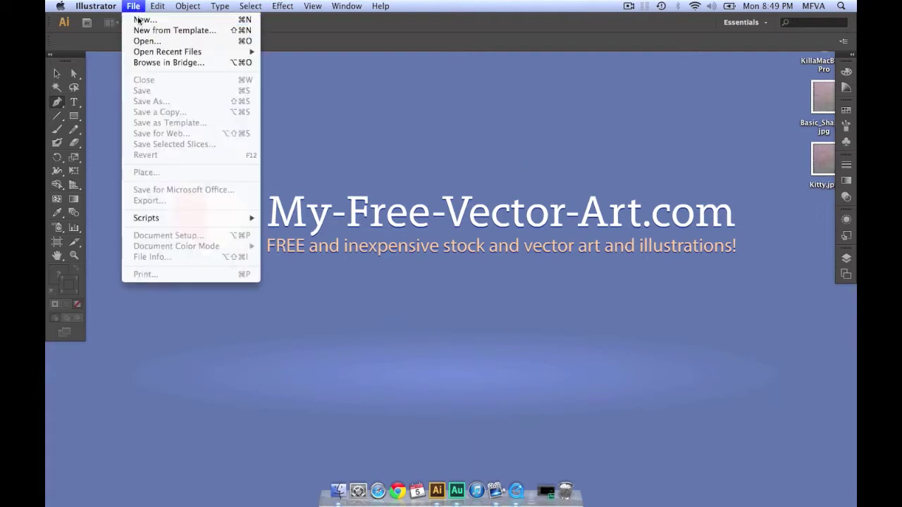
left_click(140, 20)
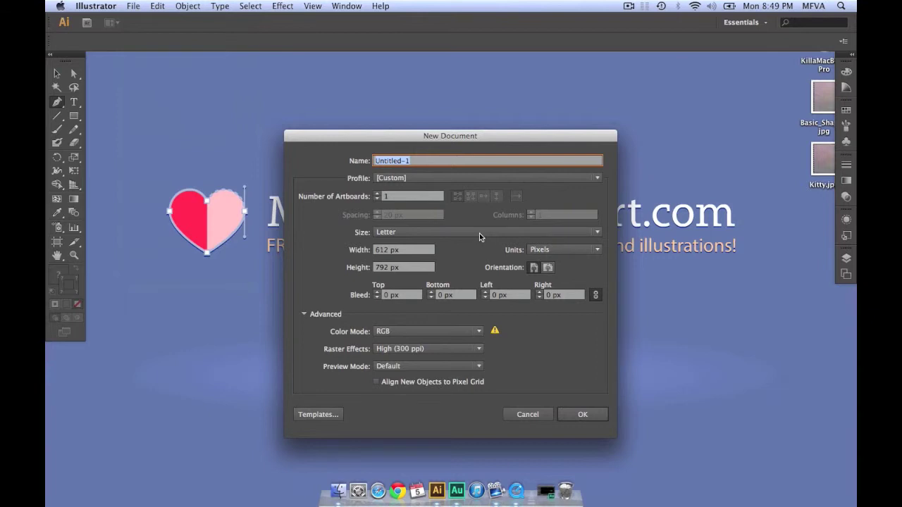
left_click(548, 270)
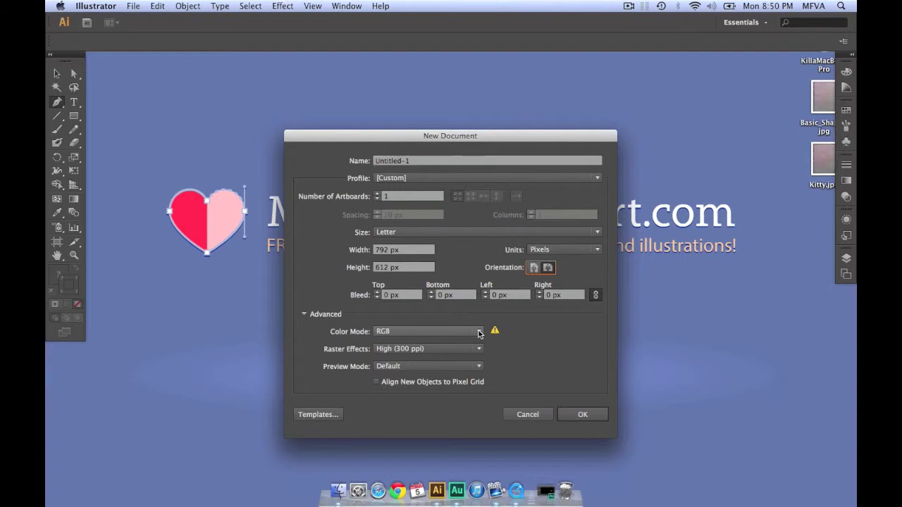
left_click(480, 332)
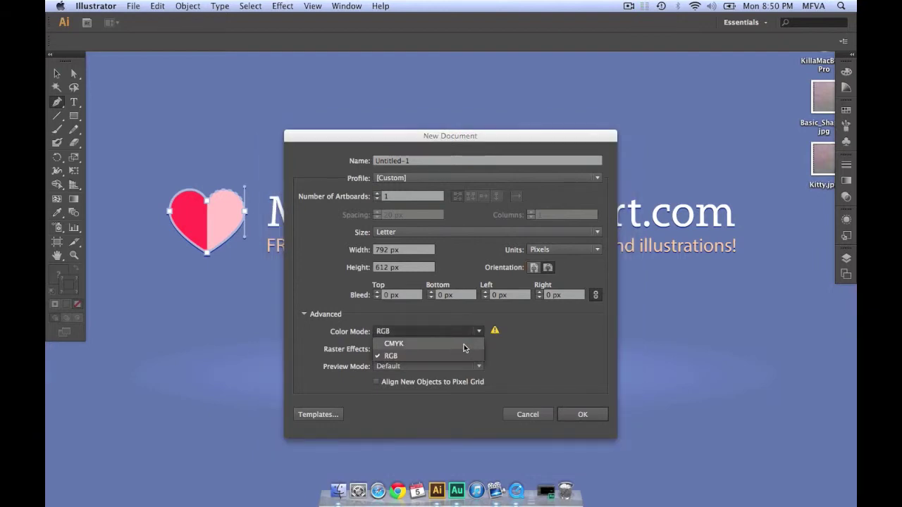
left_click(513, 349)
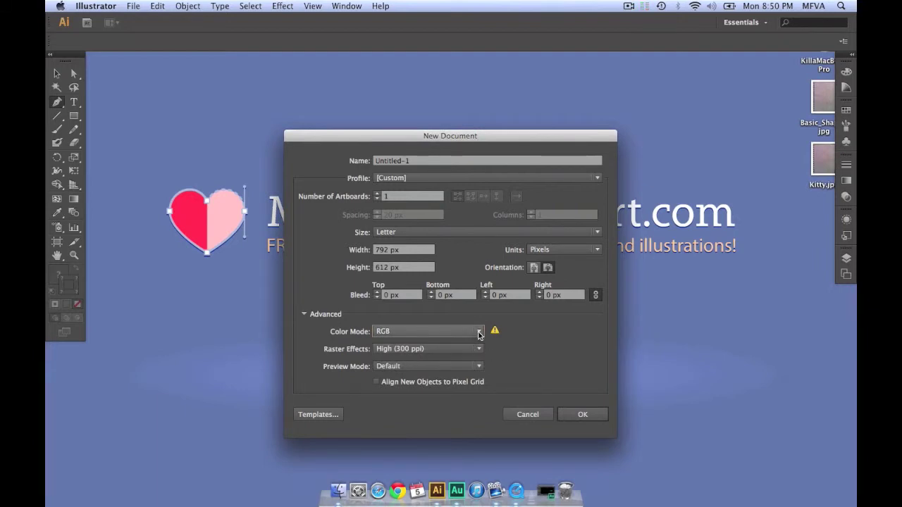
left_click(582, 416)
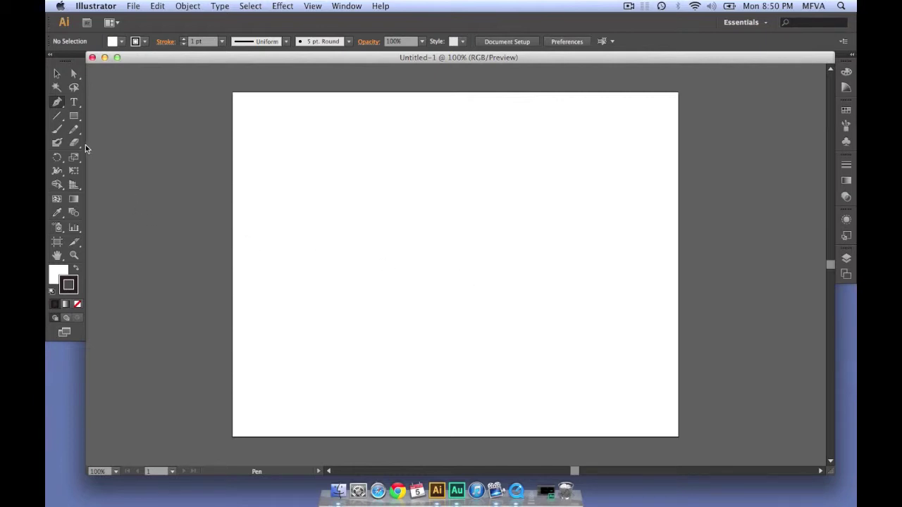
Step: Add a four-letter first name as point text in the artboard's upper-left area and select it as an object
left_click(75, 104)
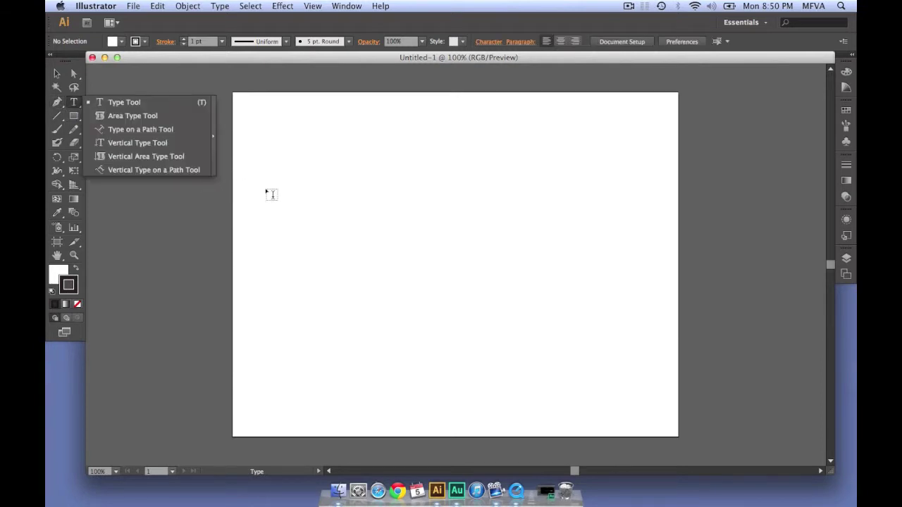
left_click_drag(94, 117, 78, 106)
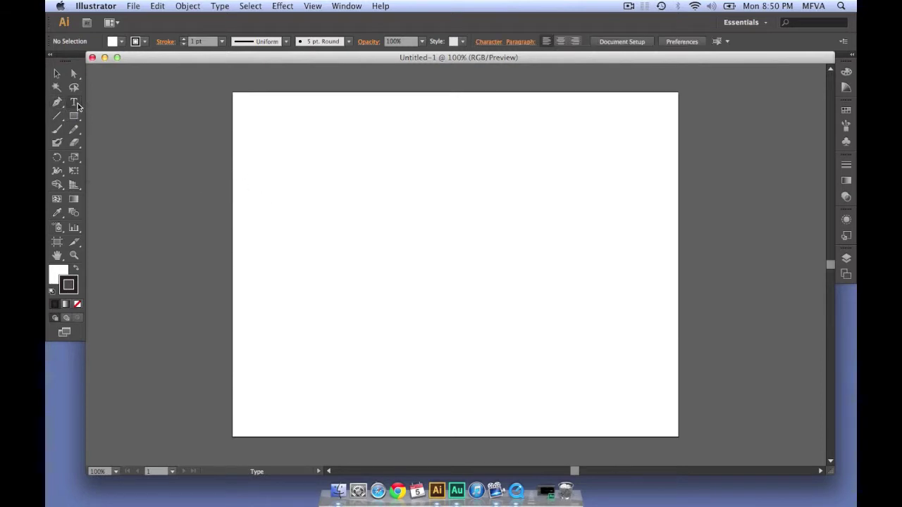
left_click(306, 190)
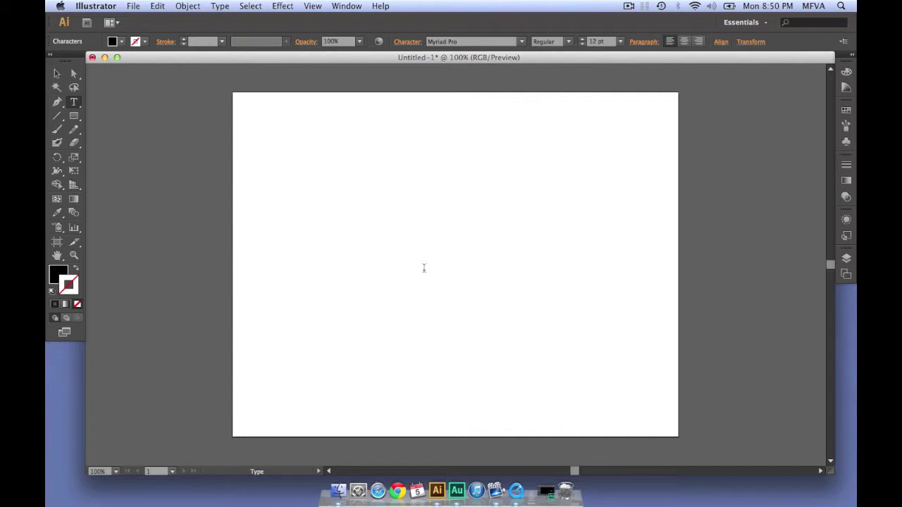
type("John")
left_click(61, 79)
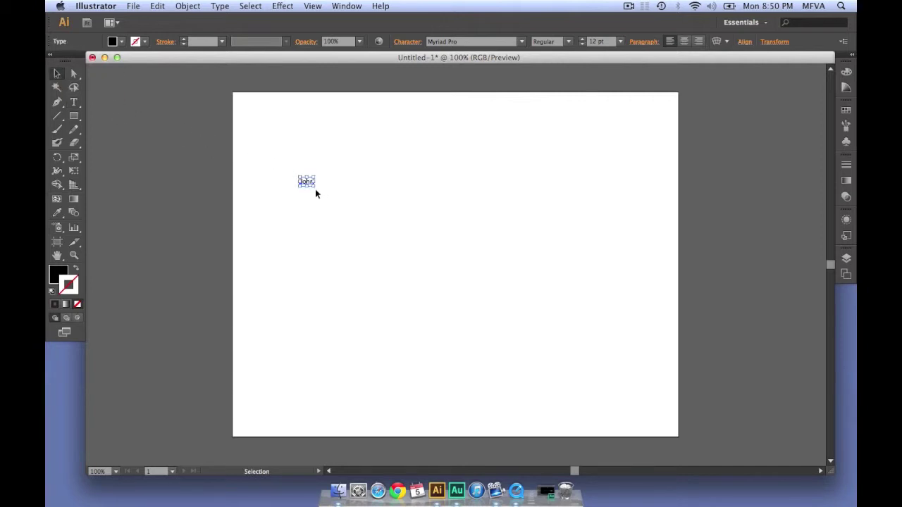
Step: Scale the name text proportionally to about 324 pt so it fills most of the artboard's width
key("shift")
left_click_drag(315, 191, 576, 362)
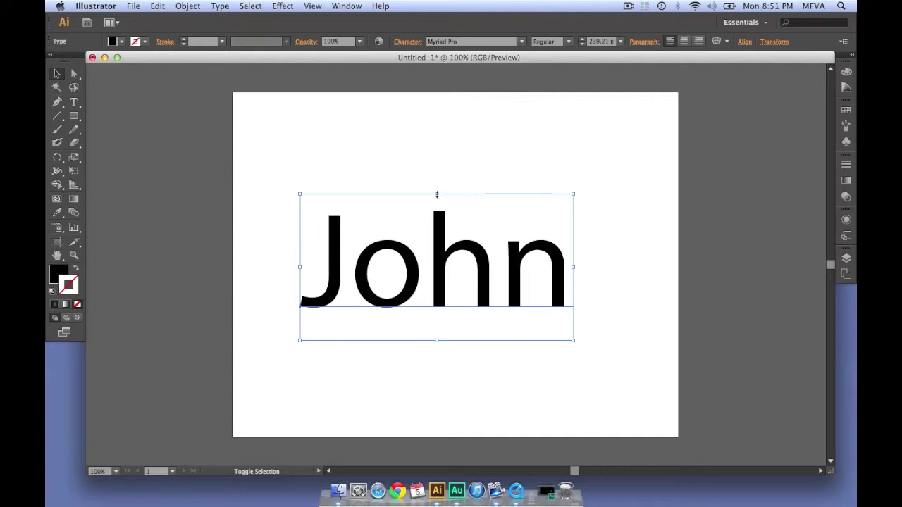
left_click_drag(437, 193, 437, 161)
left_click_drag(604, 340, 637, 372)
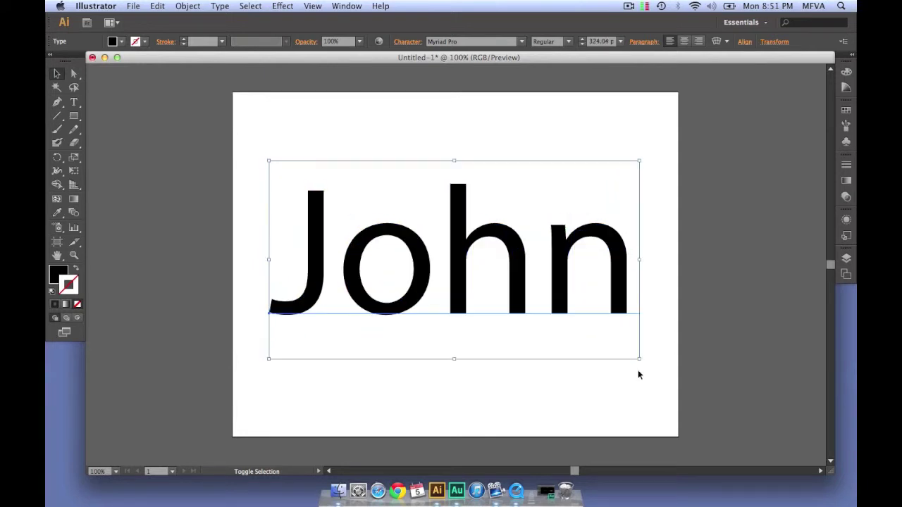
Step: Set the name text in Arial Black, scale it to about 250 pt and move it slightly higher on the artboard
left_click(523, 42)
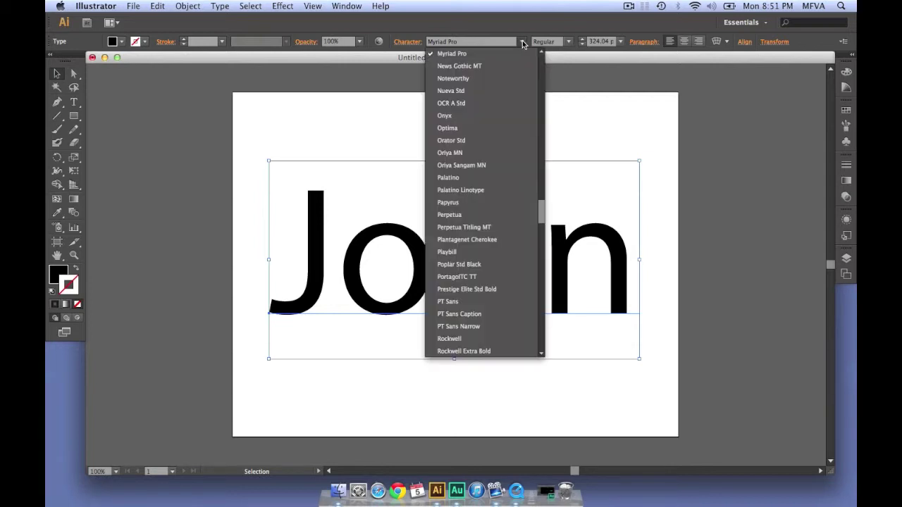
left_click_drag(542, 212, 542, 60)
left_click(487, 137)
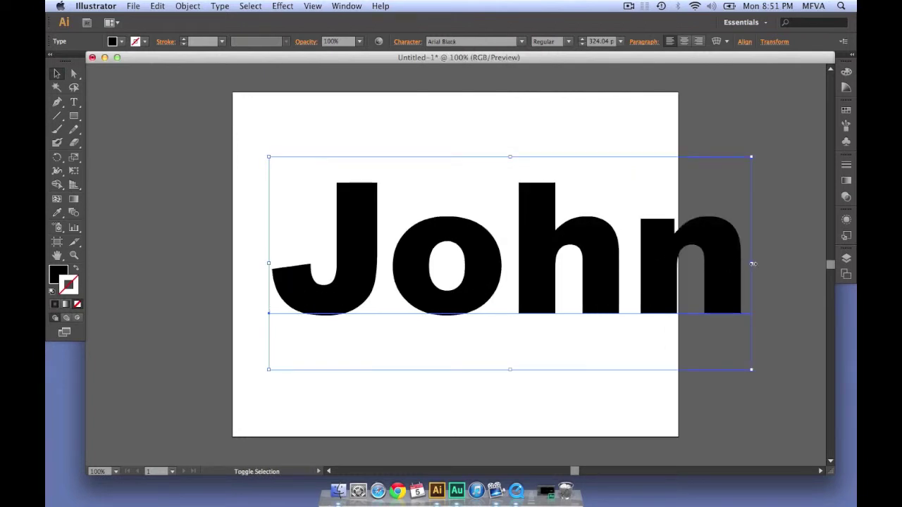
left_click_drag(753, 262, 641, 263)
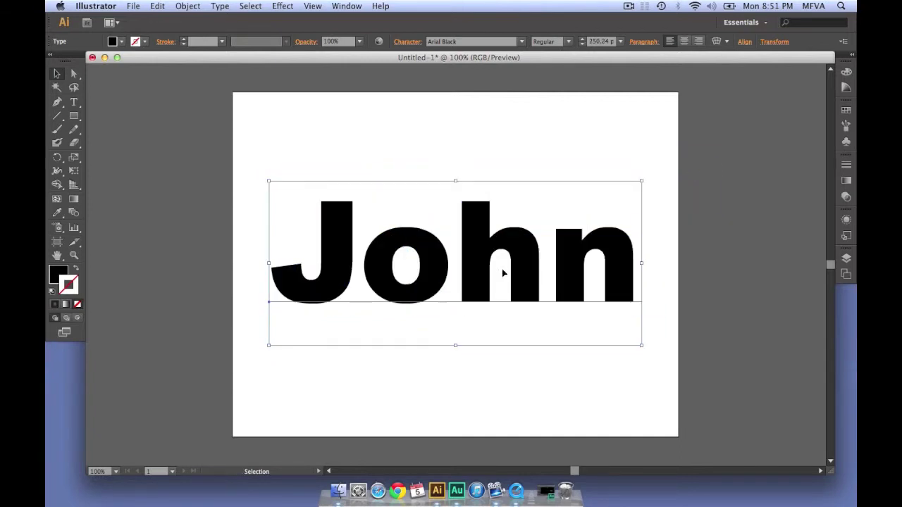
left_click_drag(517, 261, 517, 211)
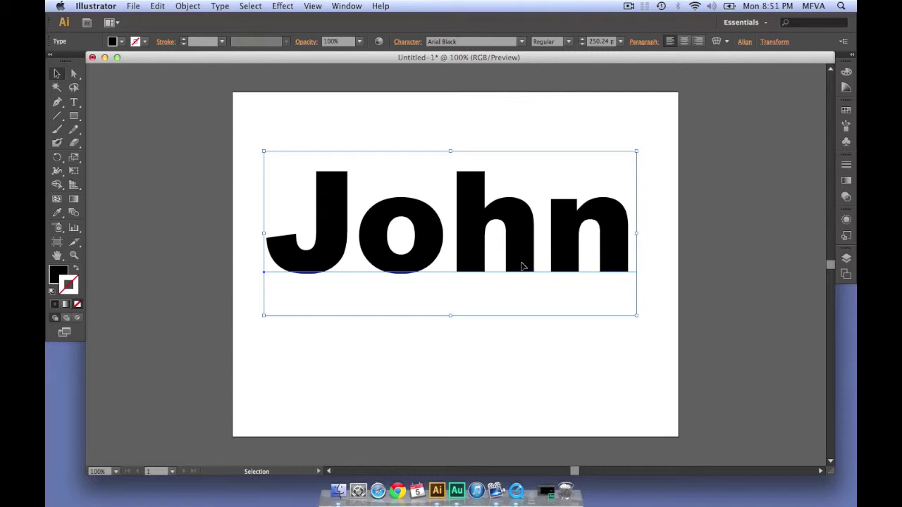
Step: Convert the name text to outlines and ungroup the letters into separate compound paths
left_click(221, 6)
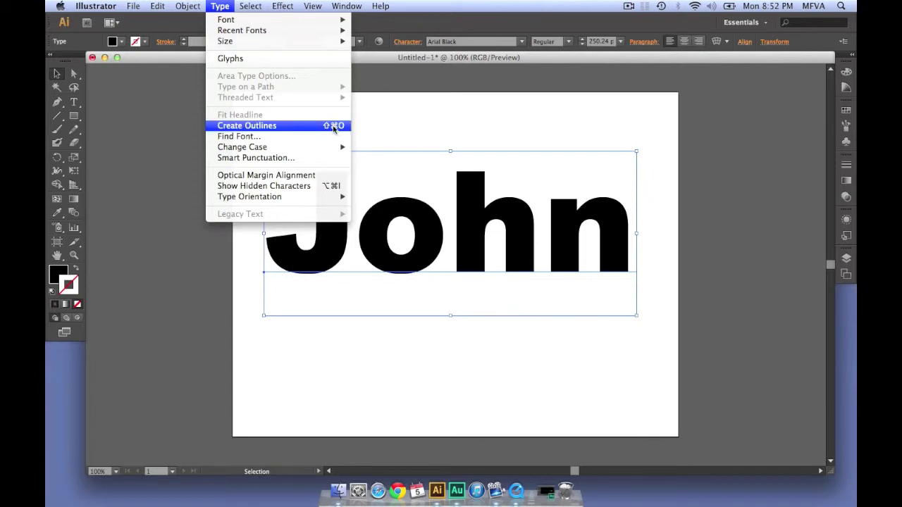
left_click(277, 127)
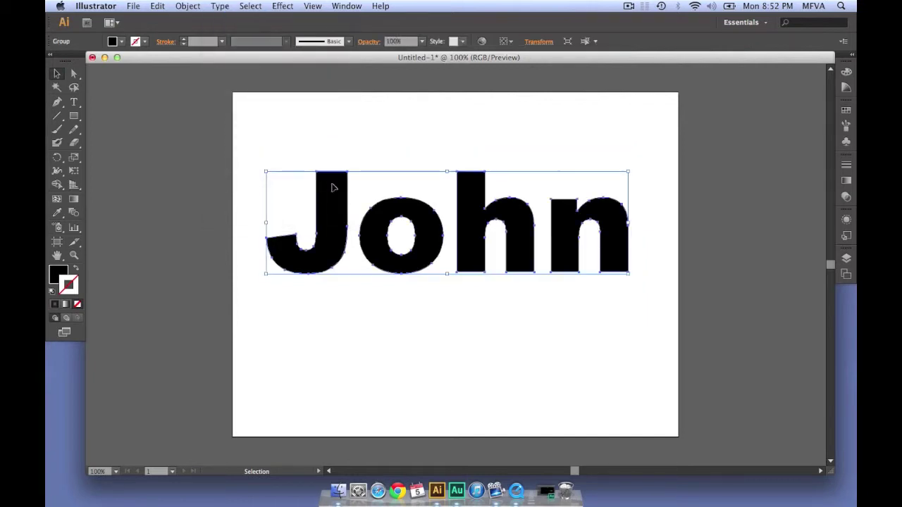
left_click(426, 289)
left_click(335, 262)
key("super+8")
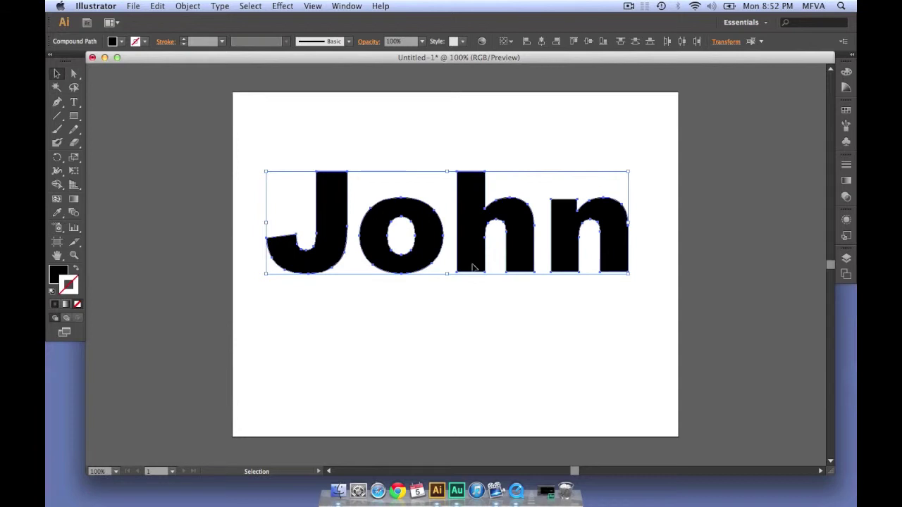
Step: Group the outlined letters and ungroup them again
left_click(192, 6)
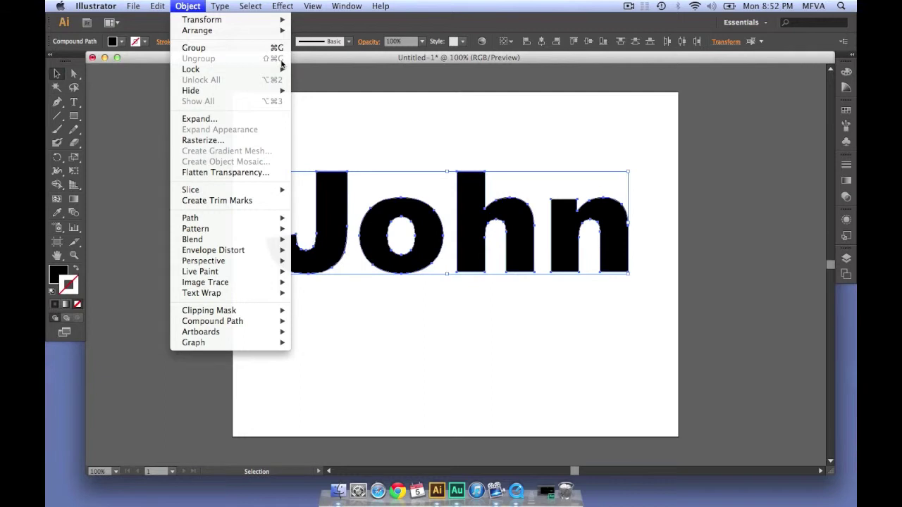
left_click(250, 48)
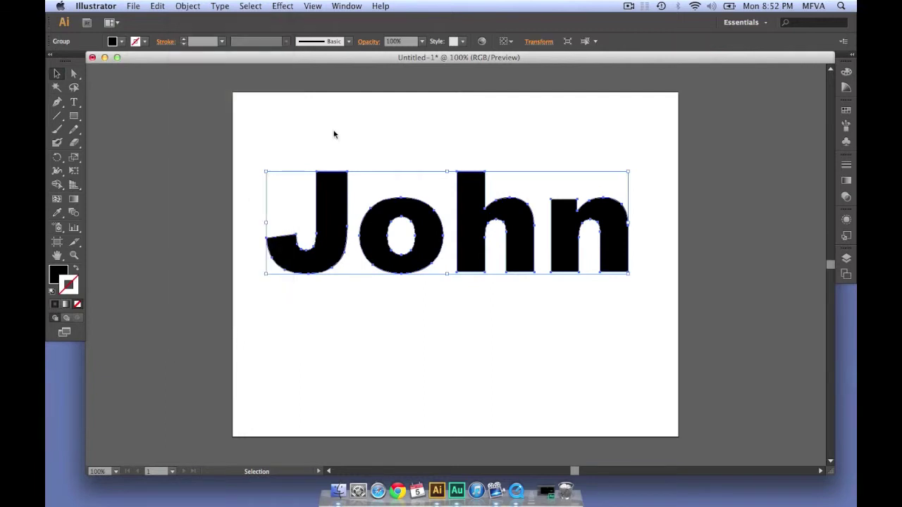
left_click(343, 155)
mouse_move(323, 179)
left_mouse_down()
mouse_move(324, 209)
mouse_move(346, 184)
mouse_move(334, 187)
left_mouse_up()
left_click(162, 6)
mouse_move(179, 5)
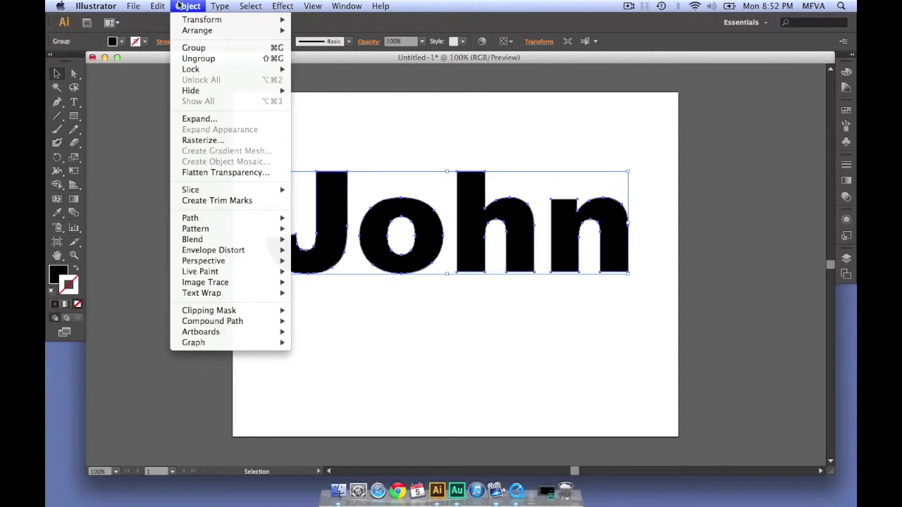
left_click(198, 58)
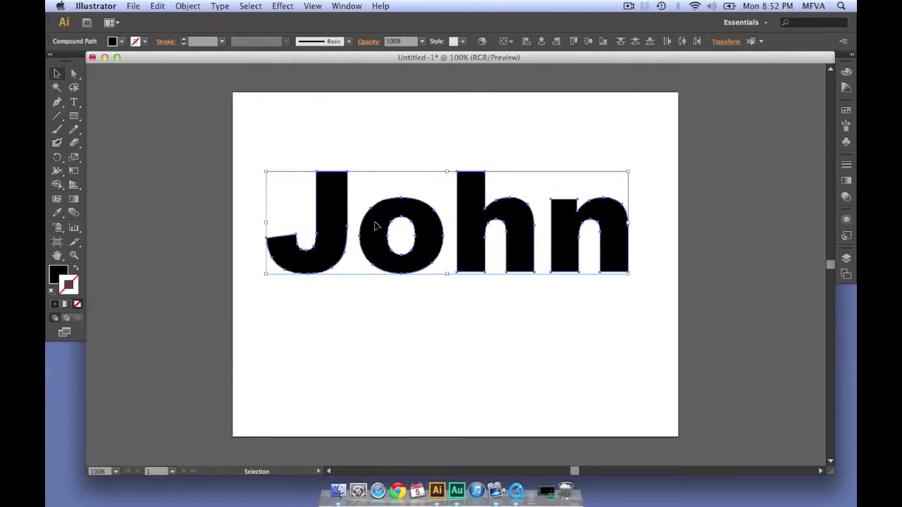
Step: Try moving the first two letters separately, and undo both moves
left_click(386, 324)
left_click_drag(330, 272, 361, 301)
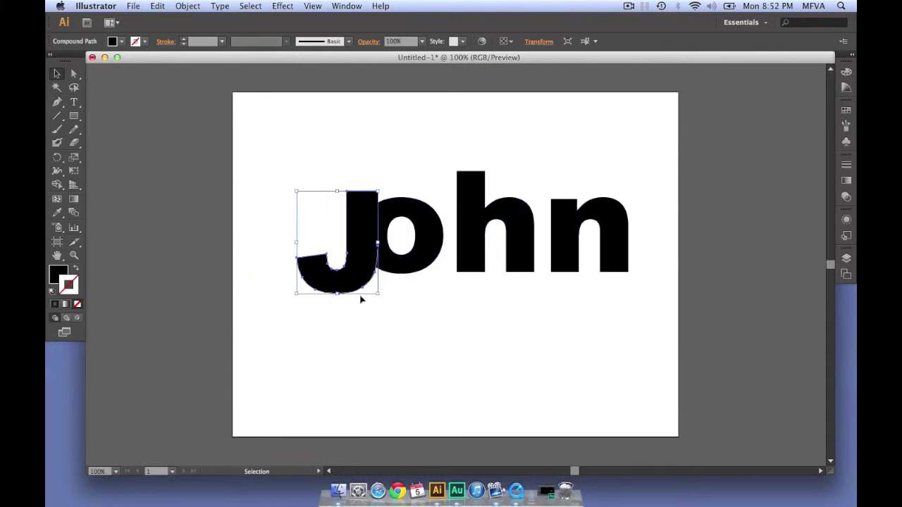
left_click_drag(431, 248, 462, 306)
key("a")
key("super+z")
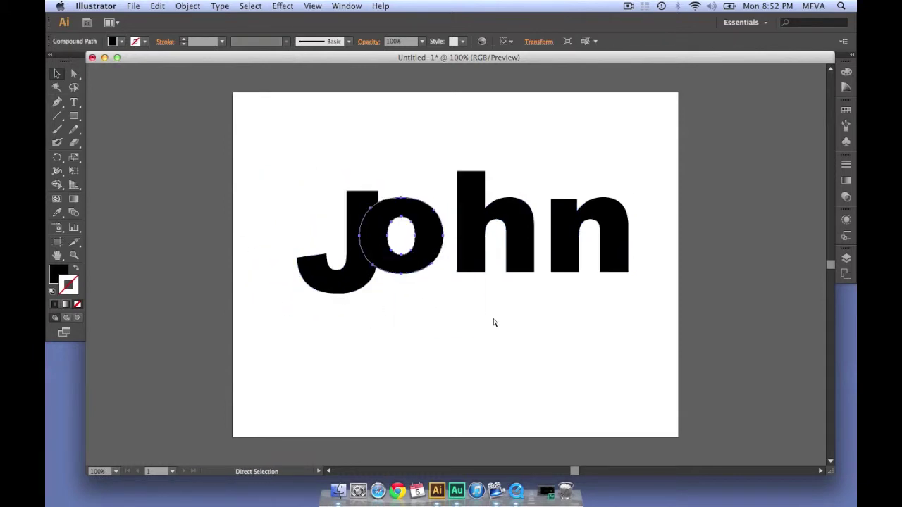
key("super+z")
Step: Nudge the first letter and the second letter right to tighten the spacing toward the third letter
key("v")
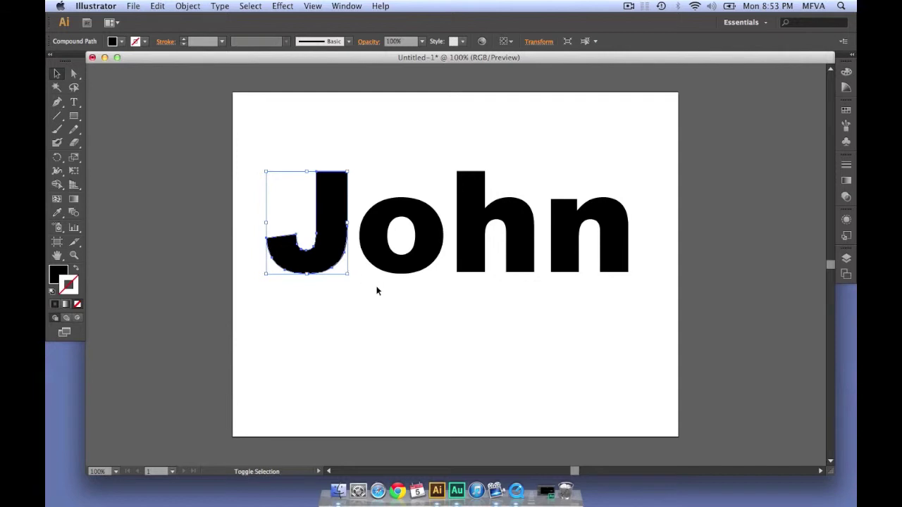
key("shift+Right")
left_click_drag(389, 317, 334, 234)
key("shift+Right")
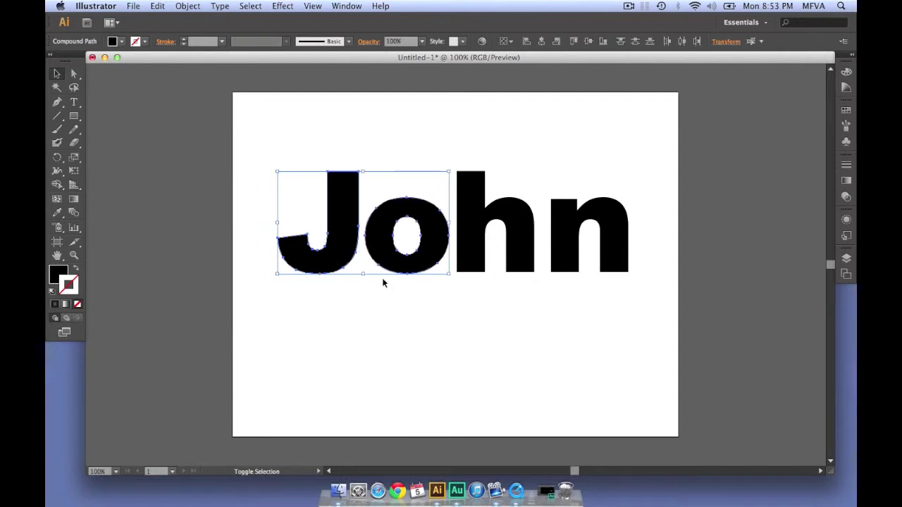
Step: Nudge the last letter left to close its gap, and shift all four letters together slightly left
left_click(564, 258)
key("shift+Left")
key("Left")
key("Left")
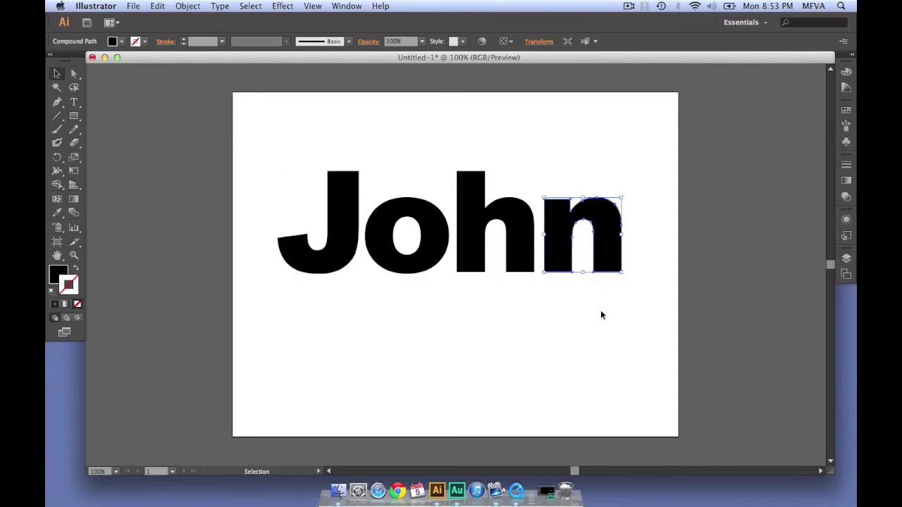
left_click(601, 316)
left_click_drag(622, 311, 337, 245)
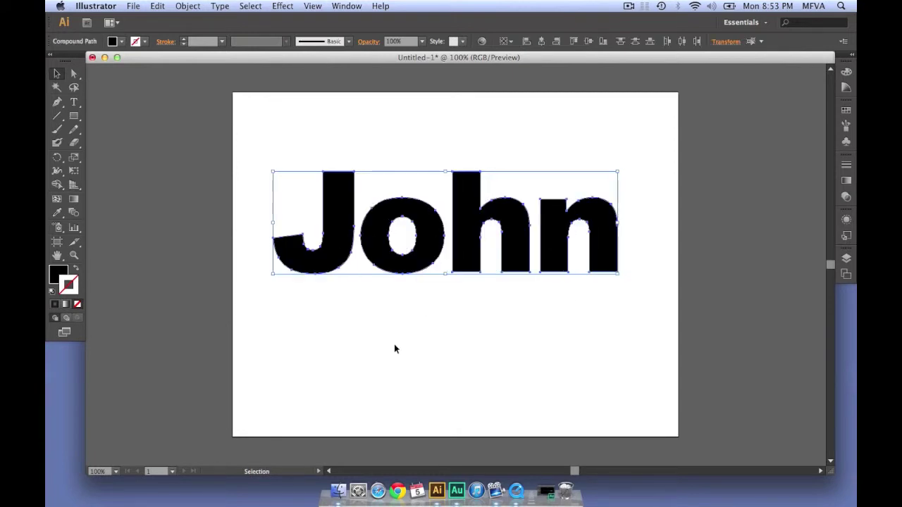
Step: Fill all four letters with bright green 21D400 and leave them without a stroke
left_click(846, 73)
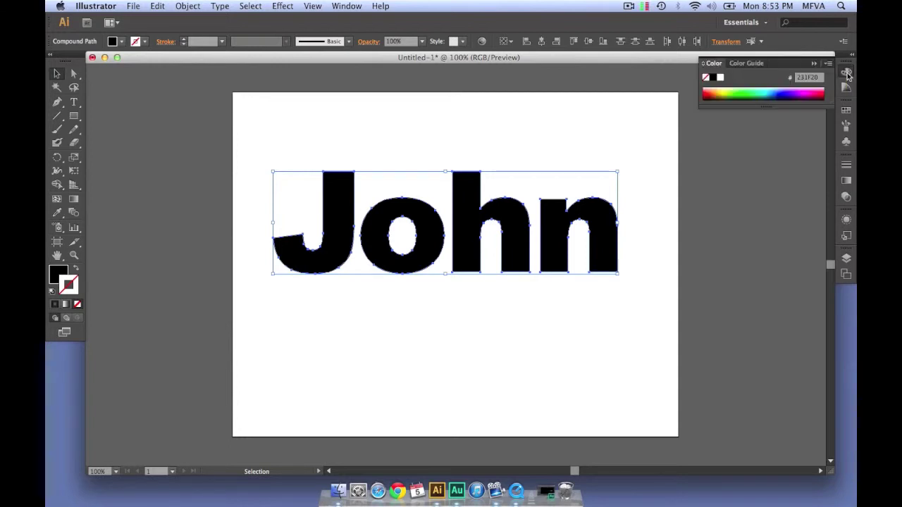
left_click(738, 90)
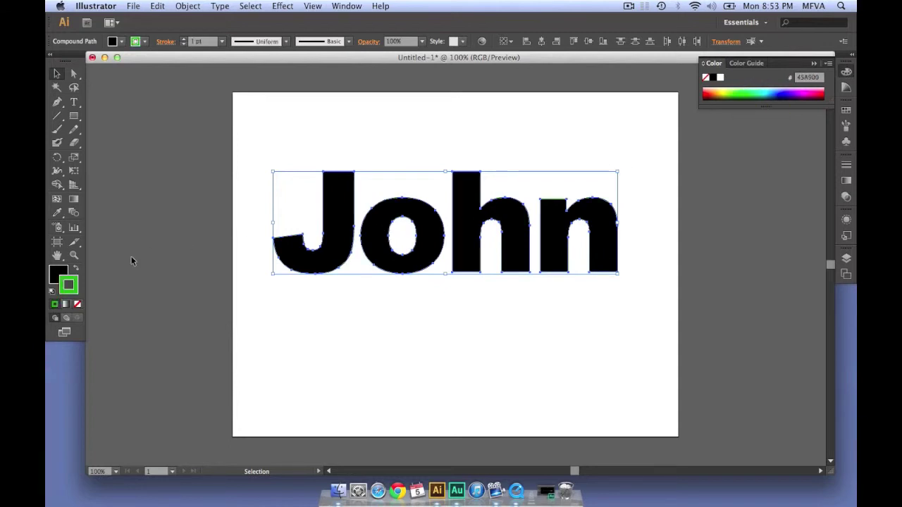
left_click(77, 304)
left_click(57, 277)
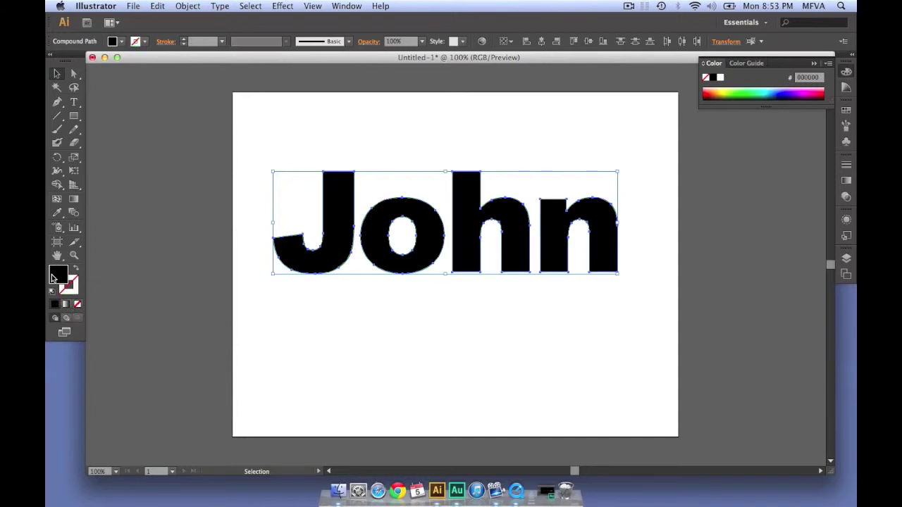
left_click(742, 93)
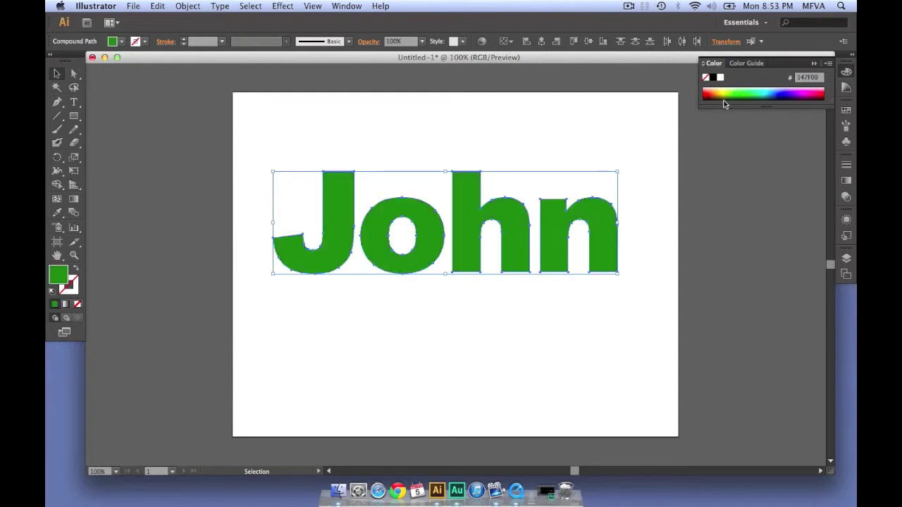
left_click(742, 91)
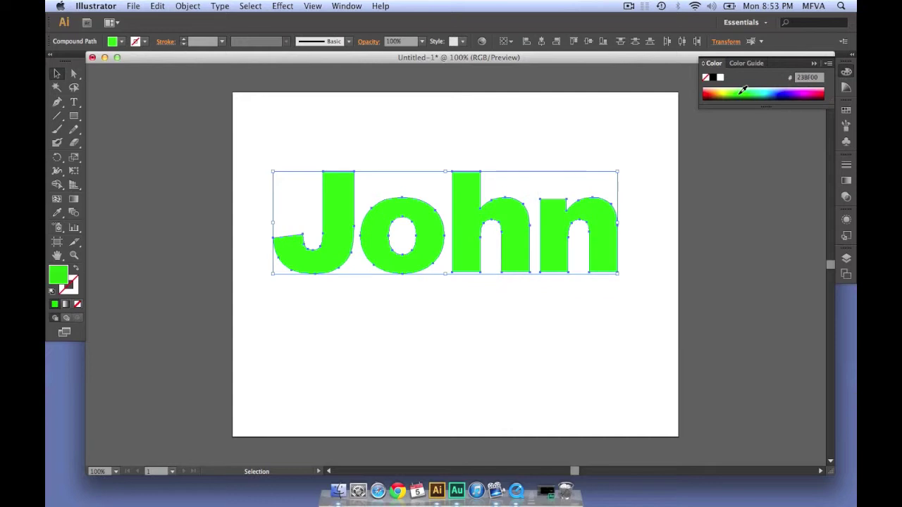
left_click(744, 91)
left_click(744, 91)
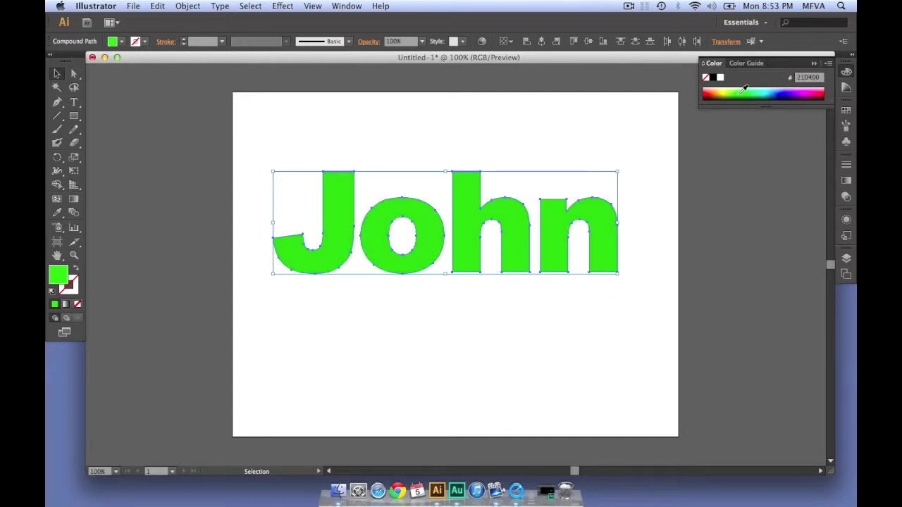
Step: Set Layer 1's selection color to Black and check it by selecting individual letters
left_click(656, 212)
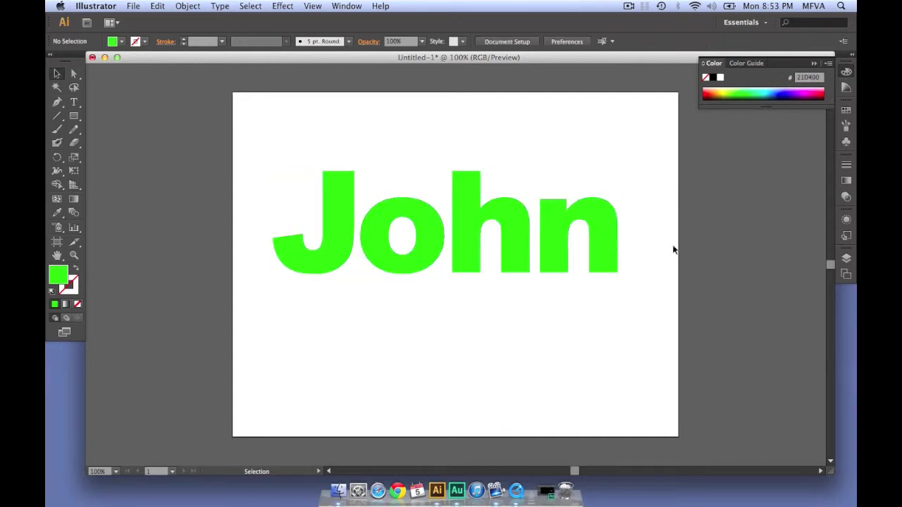
left_click(847, 72)
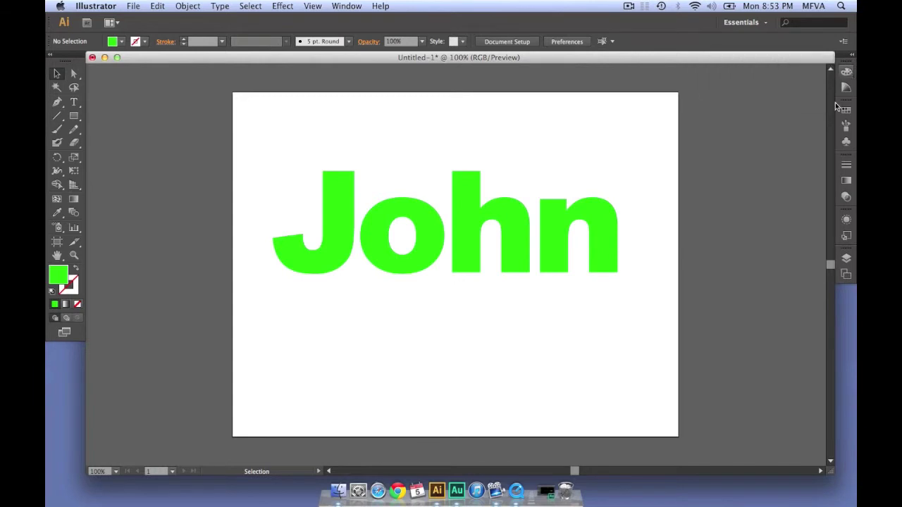
left_click(848, 276)
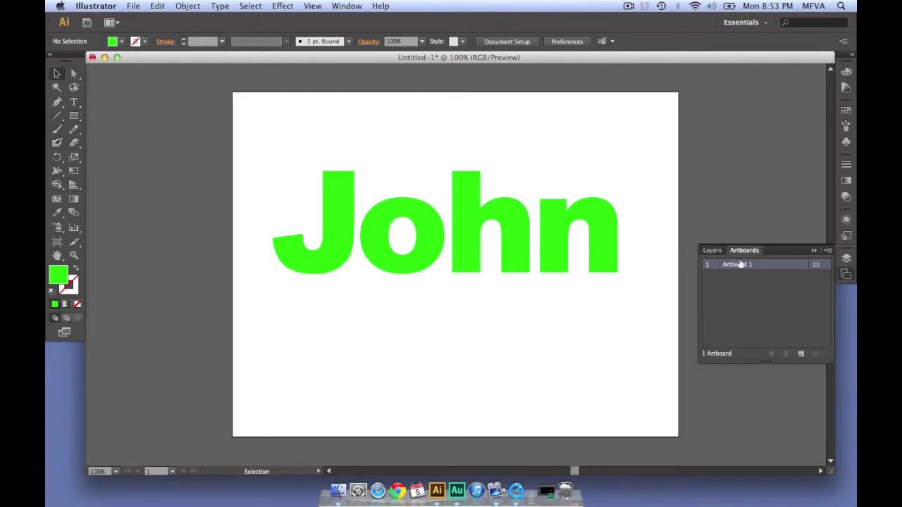
left_click(712, 251)
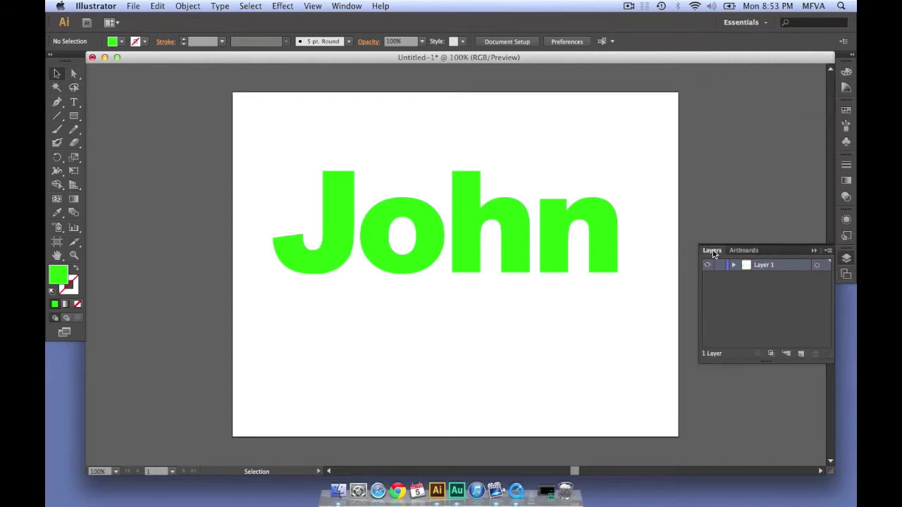
double_click(746, 268)
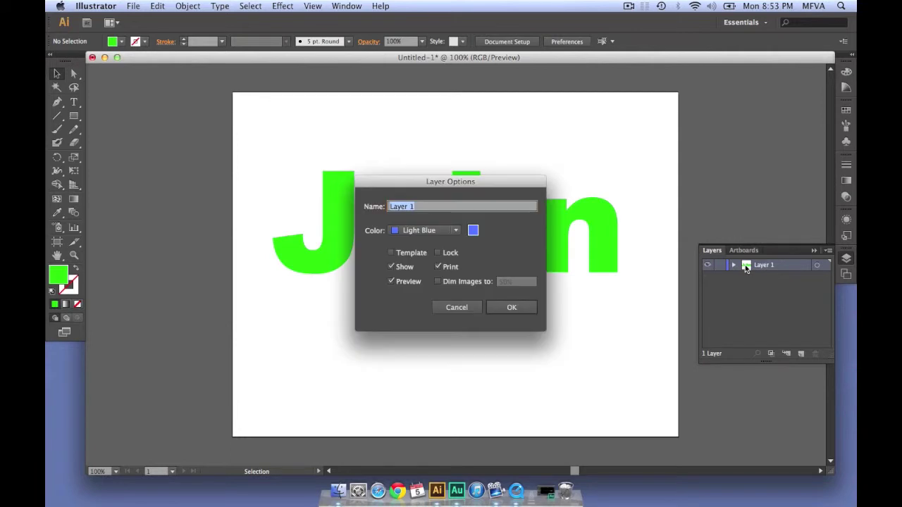
left_click(455, 232)
left_click(418, 341)
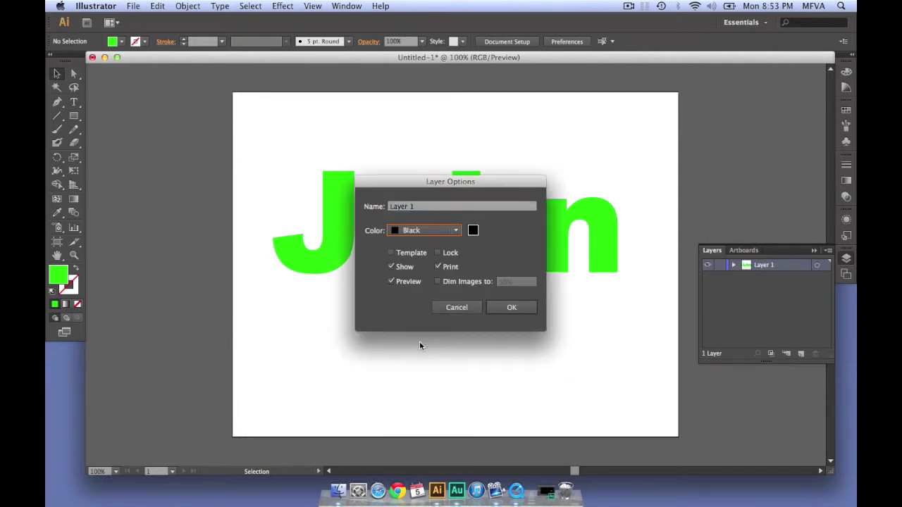
left_click(523, 308)
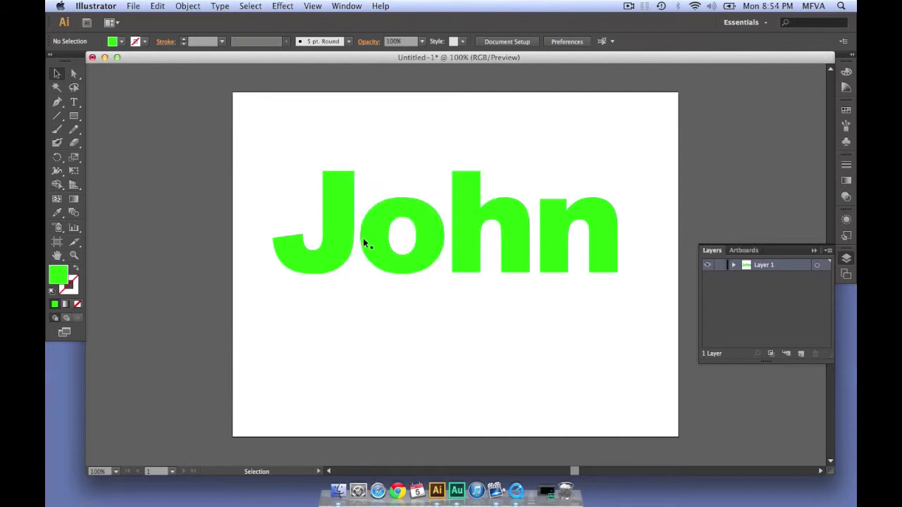
left_click(352, 243)
left_click(425, 260)
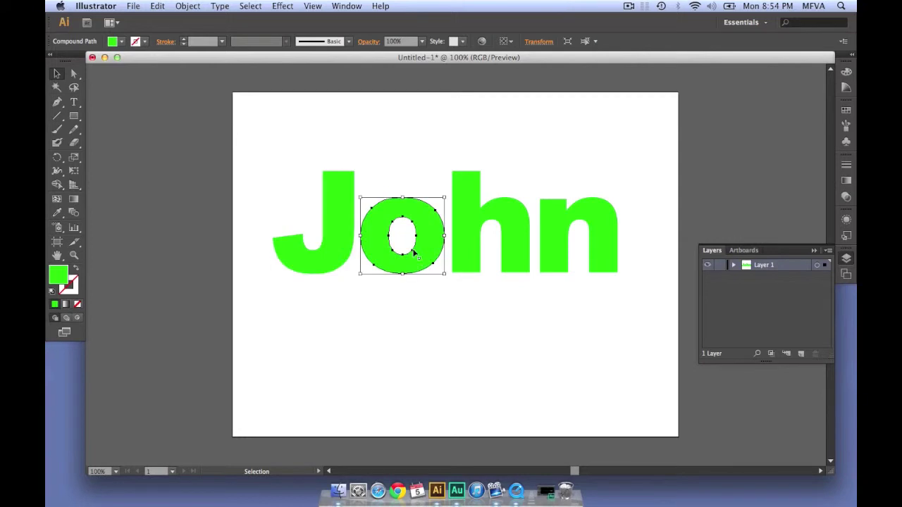
left_click(475, 241)
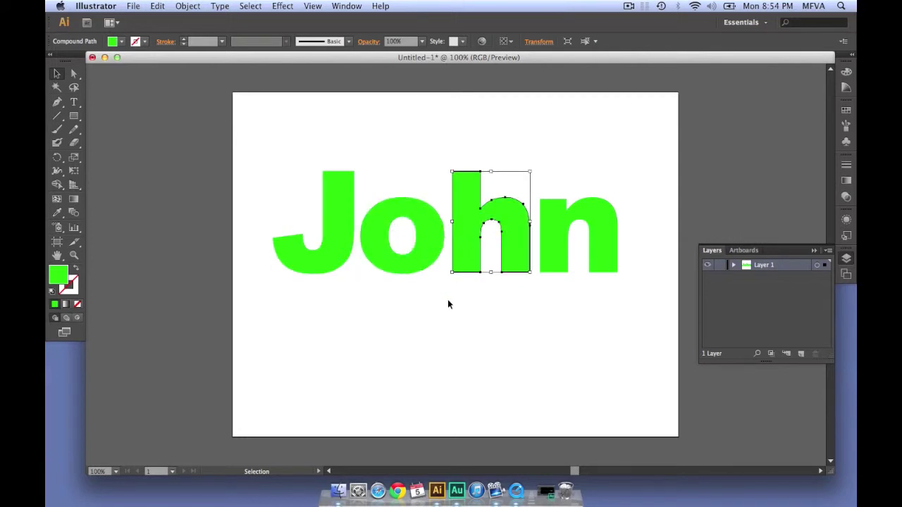
left_click(447, 300)
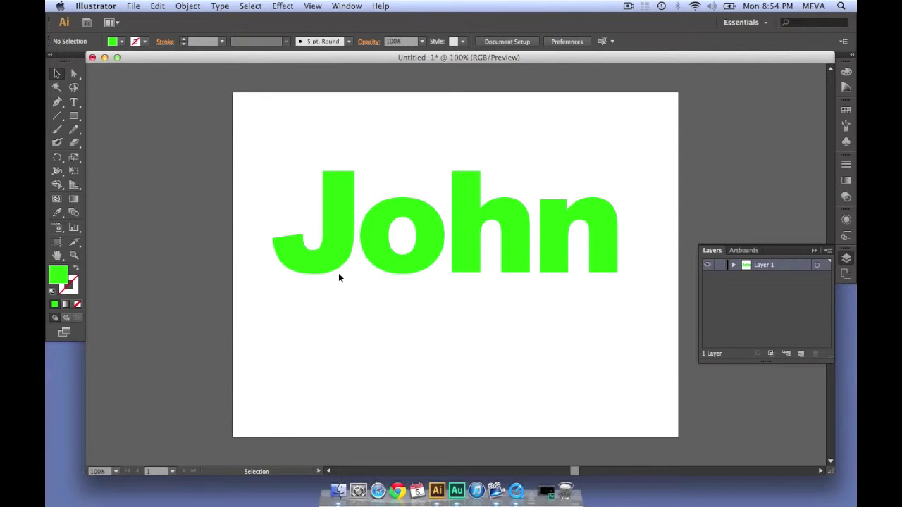
Step: Select the J at close range and examine individual anchor points along its lower curve with the Direct Selection tool
key("z")
left_click(345, 248)
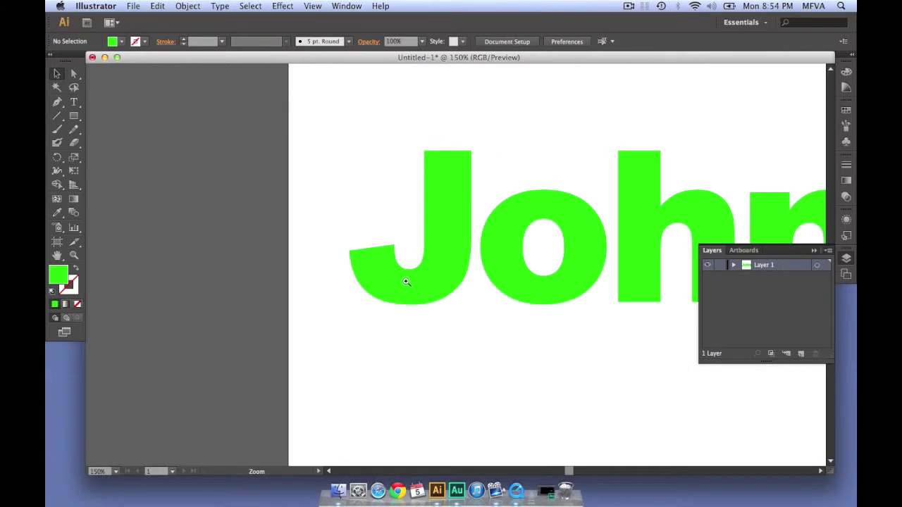
left_click(451, 252)
left_click(442, 280)
key("space")
left_click_drag(458, 231, 465, 274)
left_click(465, 274, "super")
left_click_drag(438, 317, 442, 354)
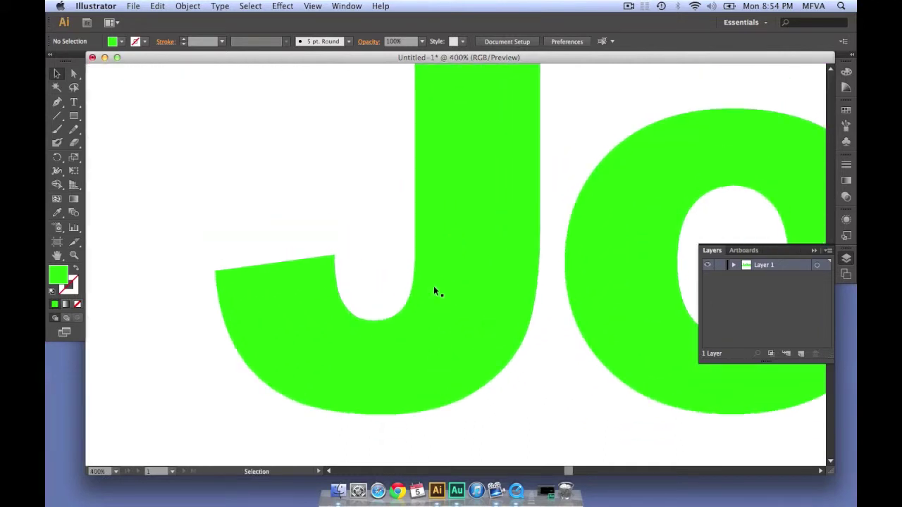
left_click(448, 237)
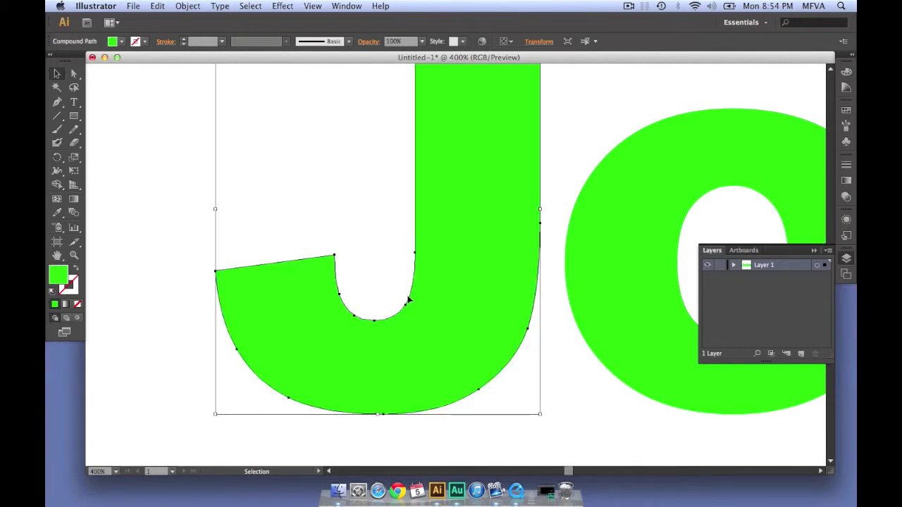
left_click(75, 75)
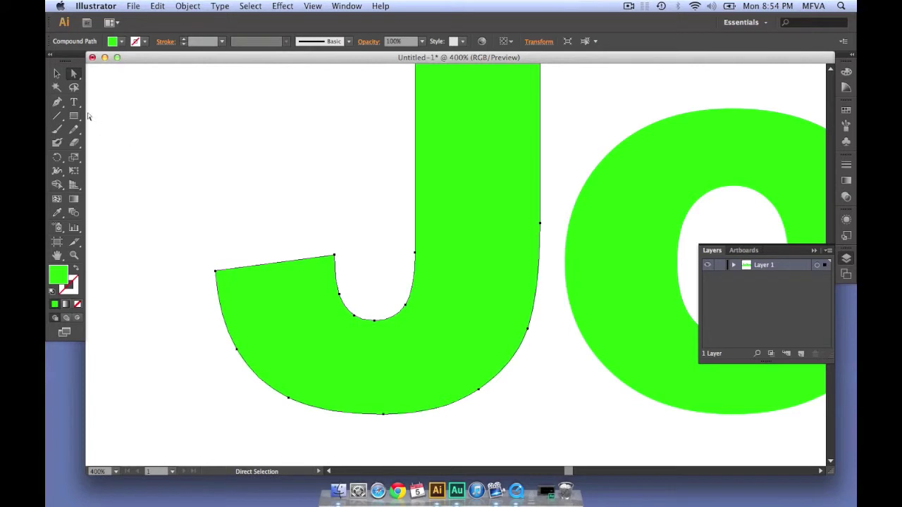
left_click(76, 75)
left_click(215, 271)
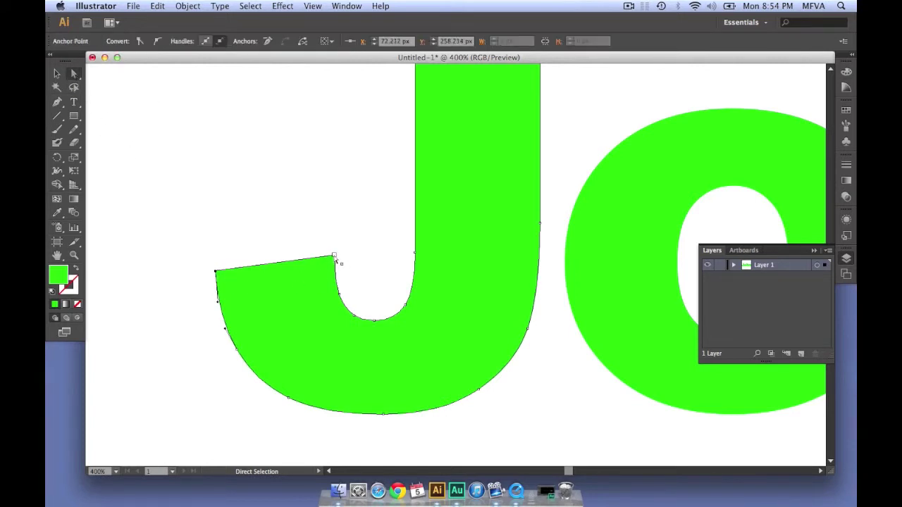
left_click(238, 352)
left_click(288, 398)
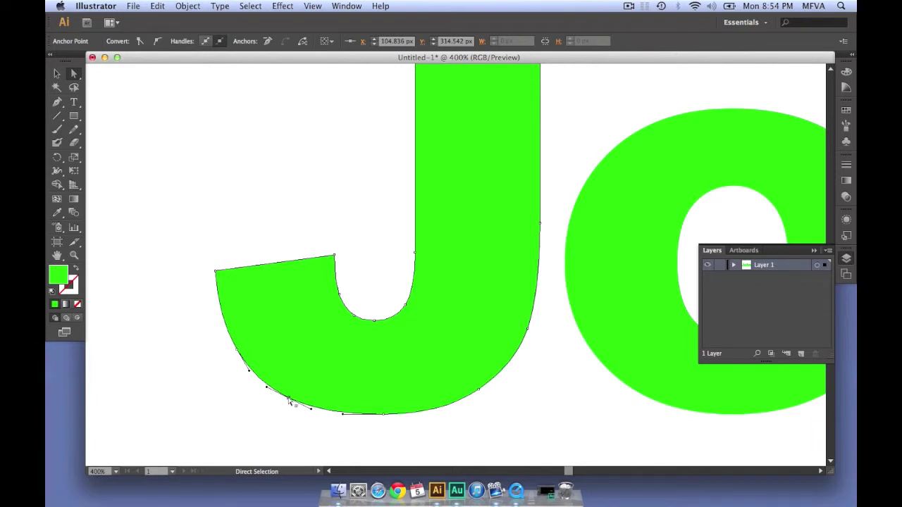
Step: Try distorting the J by moving anchor points on its outer lower curve, hook tip and inner stem edge
left_click_drag(289, 400, 265, 438)
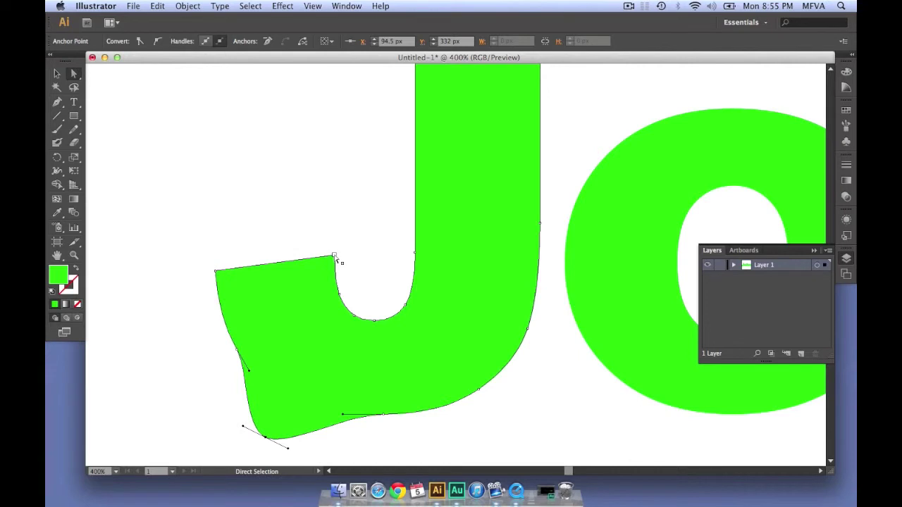
left_click_drag(335, 257, 350, 169)
left_click(375, 244)
left_click(415, 253)
left_click_drag(415, 254, 382, 222)
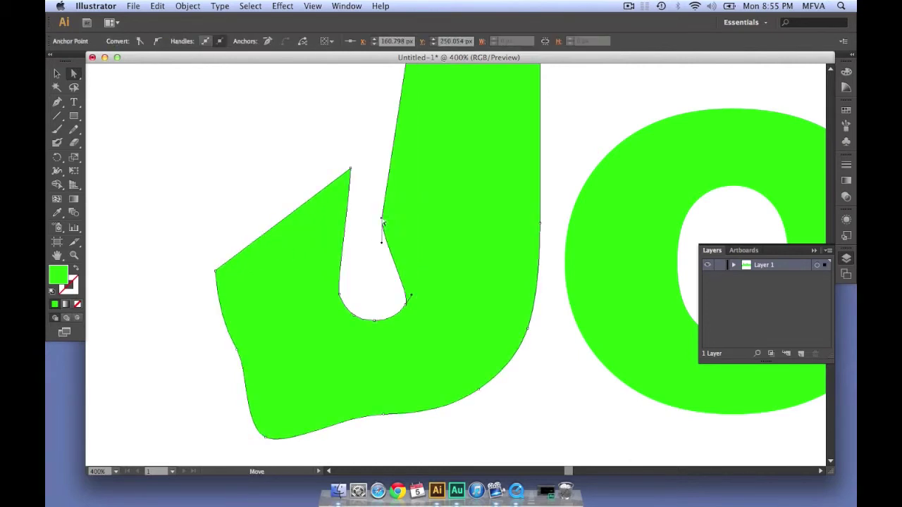
Step: Try bending the J's outer right curve by swinging the direction handle of its anchor point to horizontal
left_click(541, 375)
left_click(520, 343)
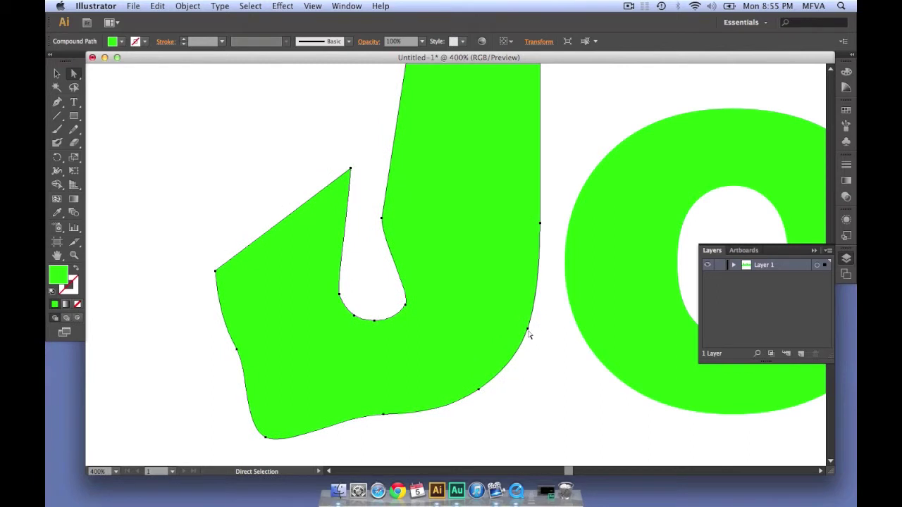
left_click(529, 331)
left_click_drag(539, 311, 489, 328)
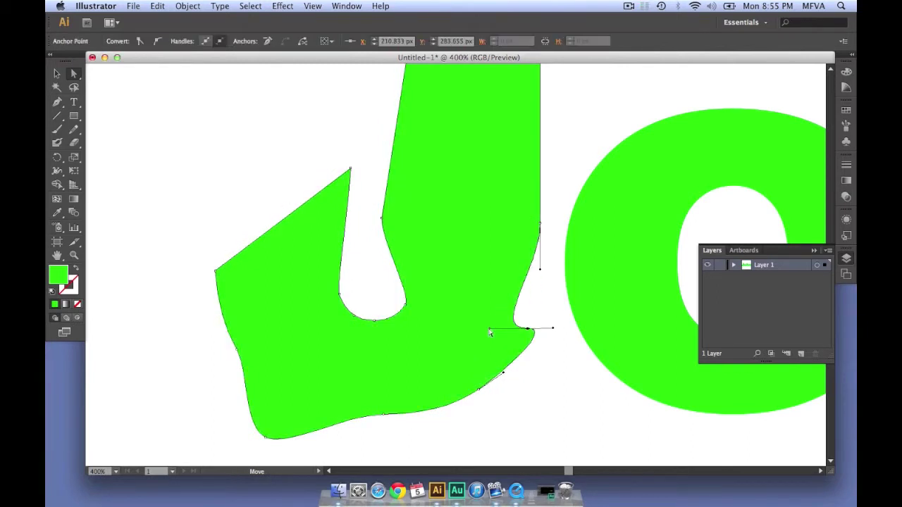
left_click(561, 386)
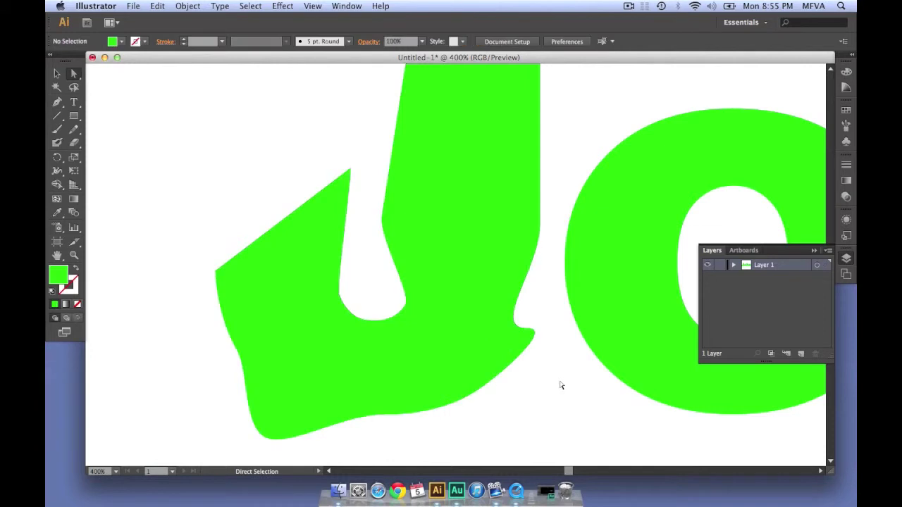
Step: Undo all the anchor point and handle edits on the J
left_click(524, 292)
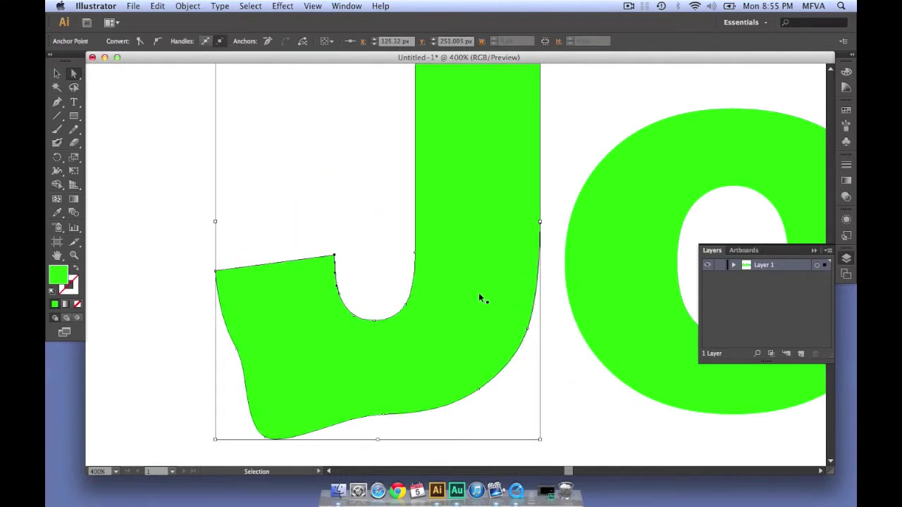
key("ctrl+z")
key("a")
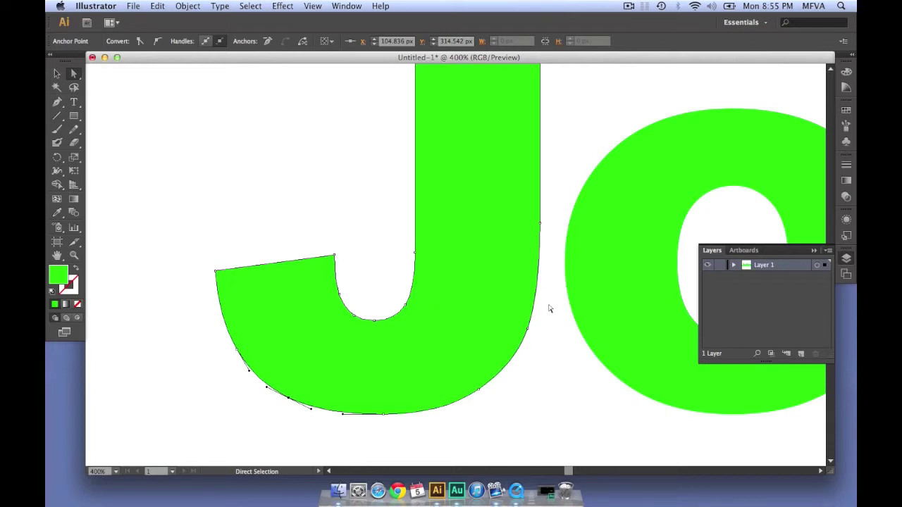
Step: Add two anchor points on the right edge of the J's stem with the Pen tool, using the precise cursor
left_click_drag(531, 239, 465, 308)
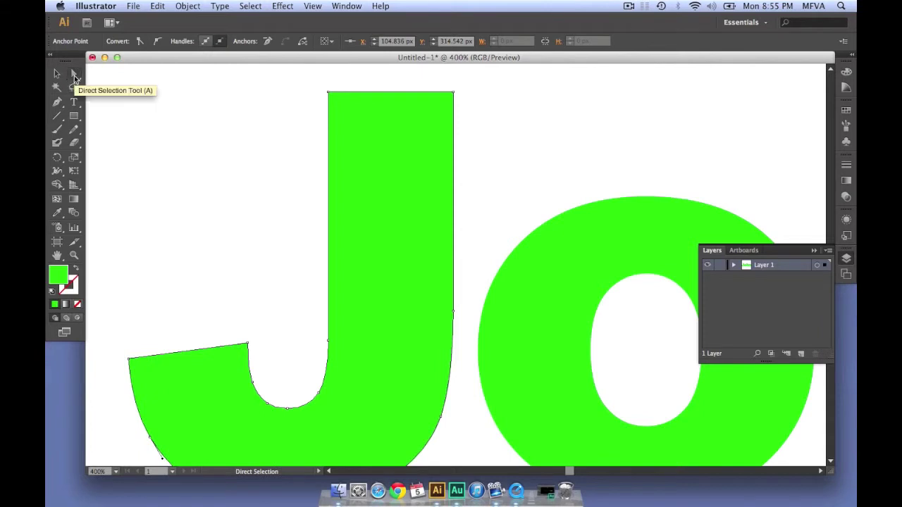
left_click(57, 101)
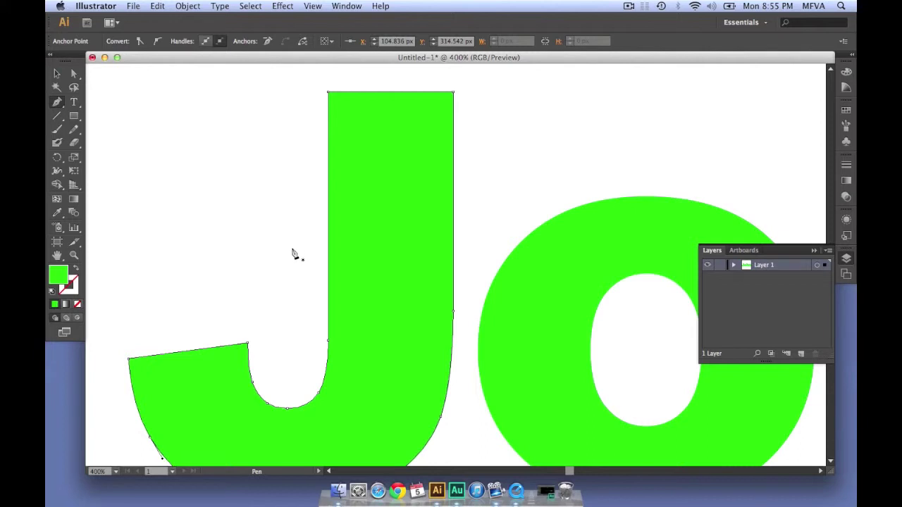
key("super")
key("super")
key("super")
key("Caps_Lock")
left_click(453, 166)
left_click(454, 221)
Step: Convert the upper added anchor point to a curve and collapse its upper handle, keeping only the bulge below it
key("alt")
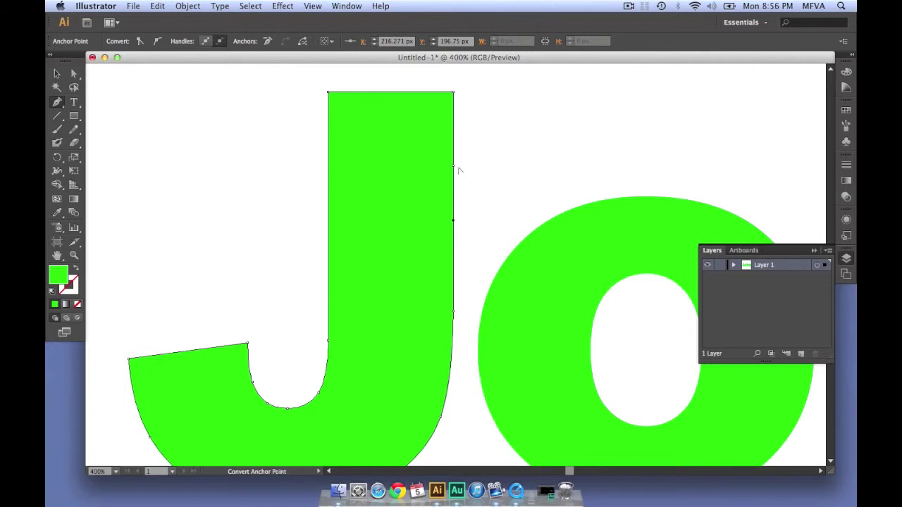
left_click_drag(455, 167, 482, 211)
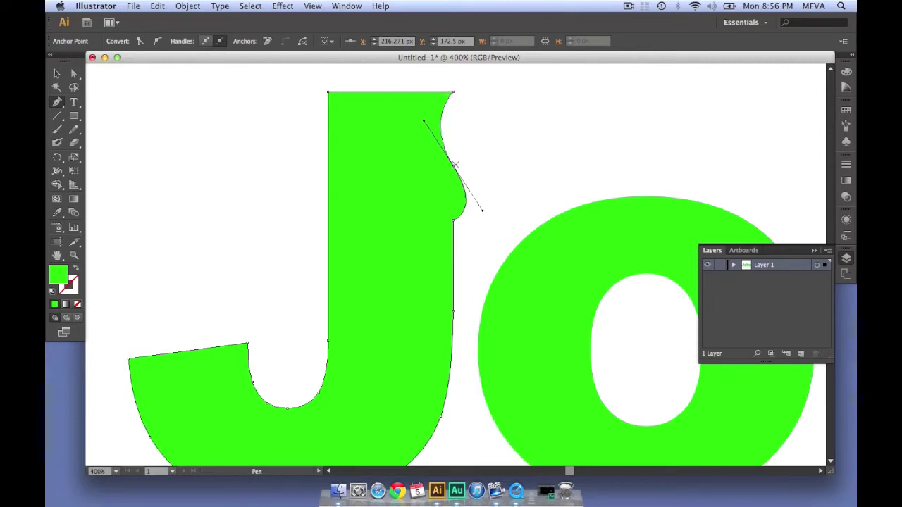
key("alt")
left_click_drag(425, 123, 455, 168)
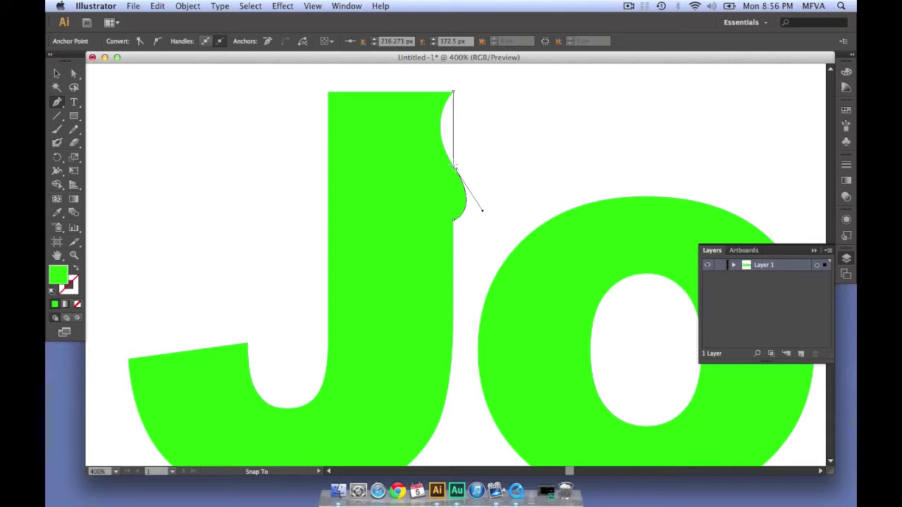
left_click_drag(455, 168, 453, 167)
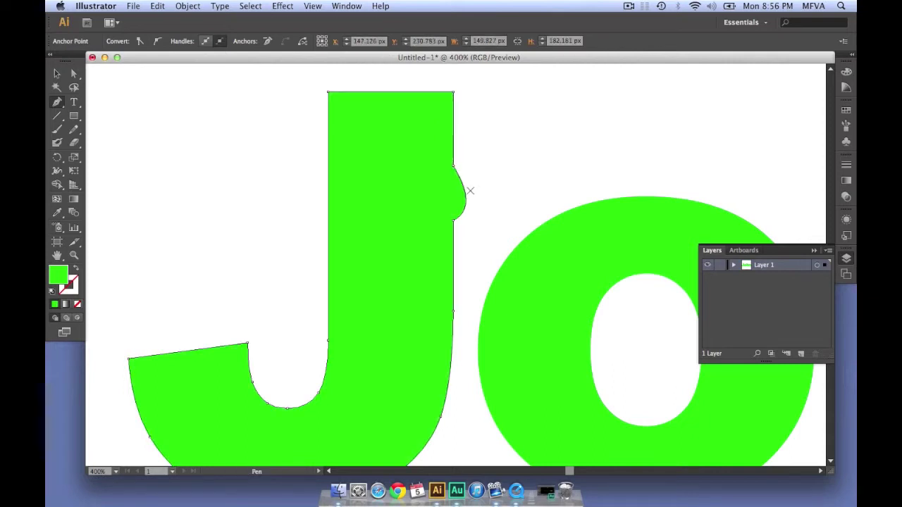
Step: Lengthen the upper added anchor's lower handle to extend the bulge, and add an anchor point at the bulge's outer tip
key("super")
left_click(455, 168, "super")
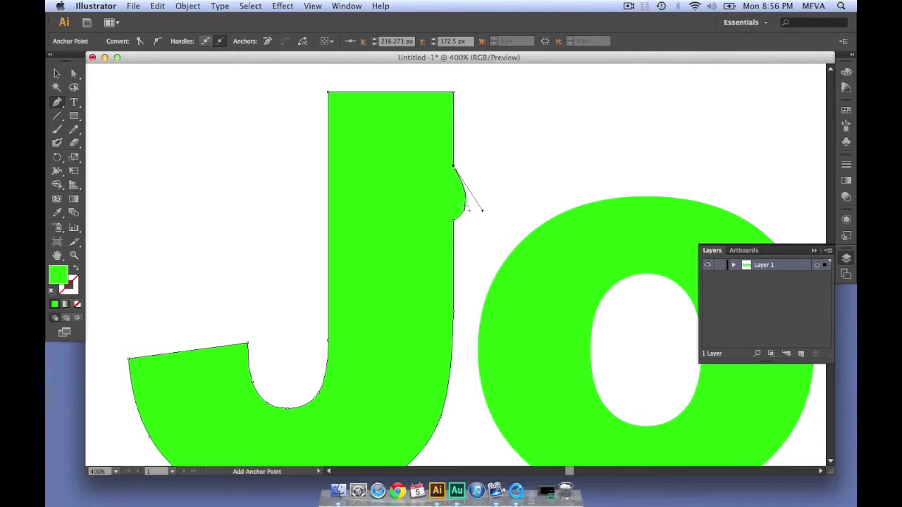
key("super")
left_click_drag(484, 215, 501, 240)
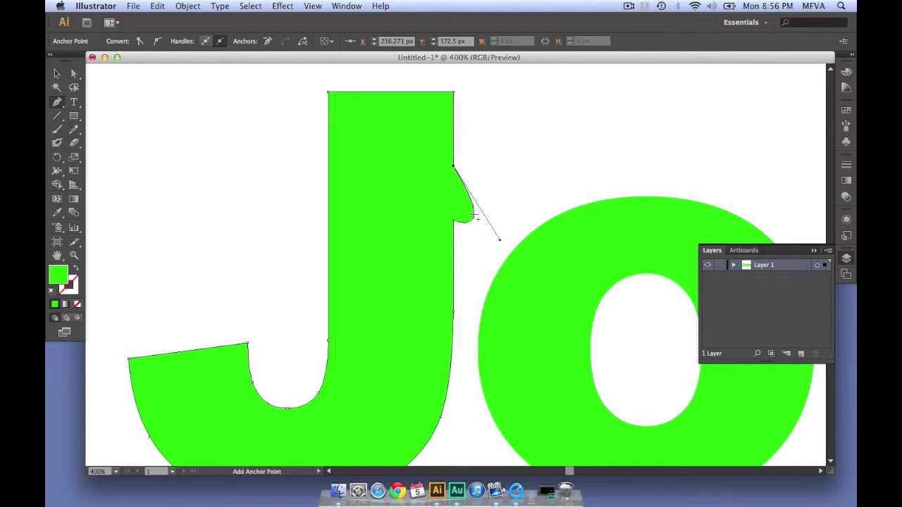
left_click(474, 214)
Step: Try pulling the bulge's upper handle in line with the stem edge, and undo the change
left_click_drag(471, 192, 496, 218)
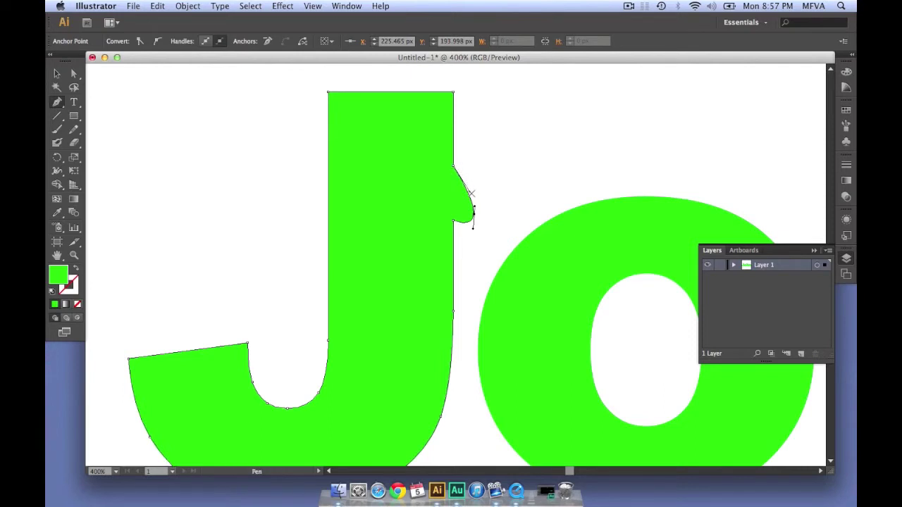
left_click_drag(470, 191, 455, 204)
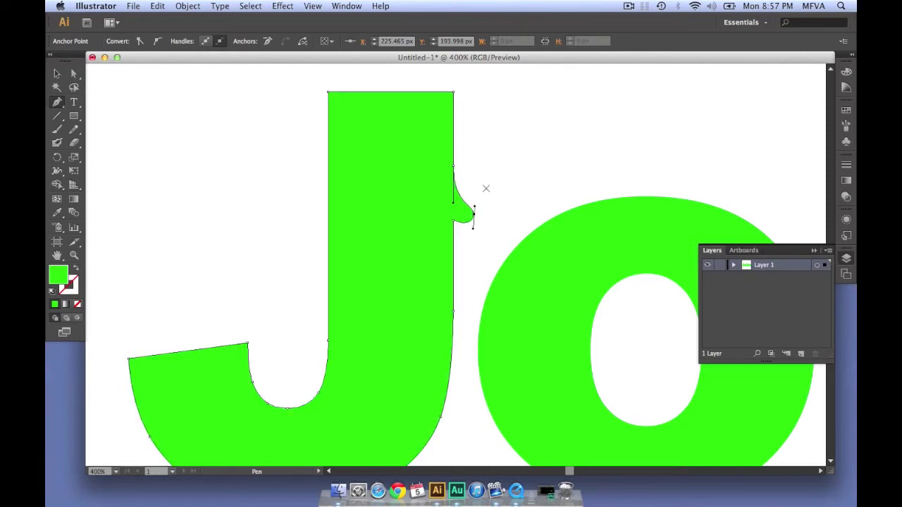
key("super")
key("super+z")
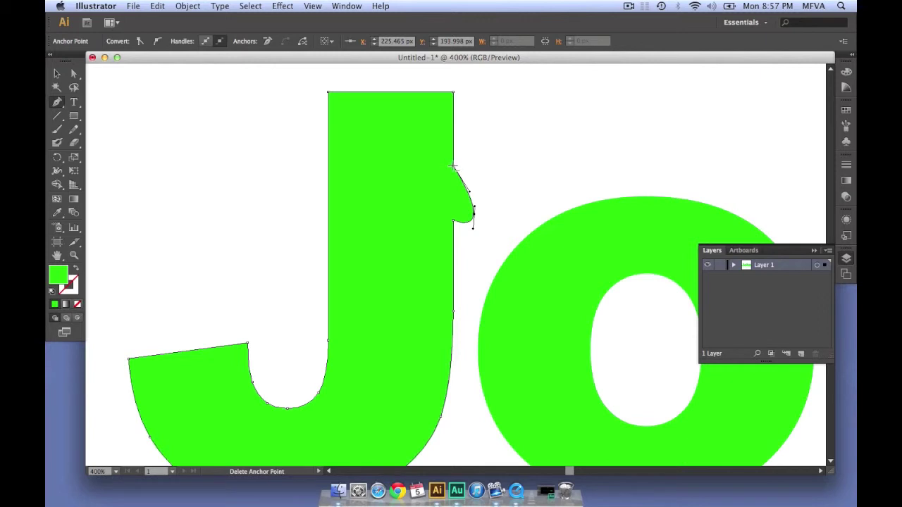
Step: Pull new handles from the bulge's upper anchor and constrain them vertically along the J's stem edge
key("alt")
left_click_drag(454, 169, 462, 184)
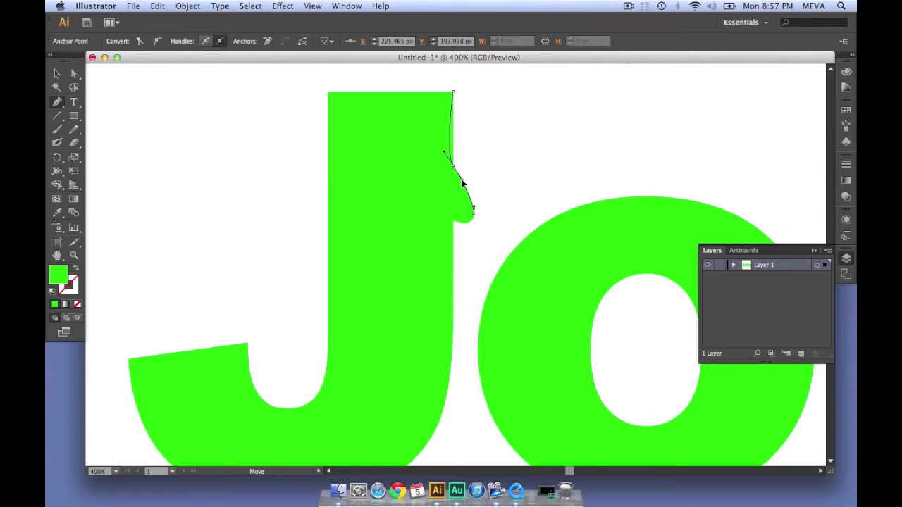
left_click_drag(462, 184, 457, 185)
key("shift")
mouse_move(455, 186)
left_mouse_down()
mouse_move(475, 171)
mouse_move(471, 149)
mouse_move(453, 192)
left_mouse_up()
left_click_drag(456, 195, 457, 196)
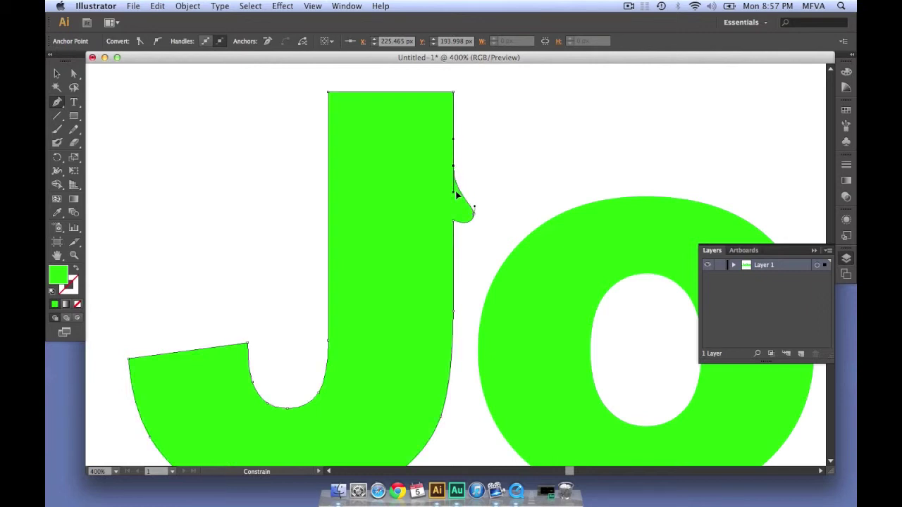
Step: Try to convert the top handle of the bulge's upper anchor, and reselect that anchor
left_click(455, 141)
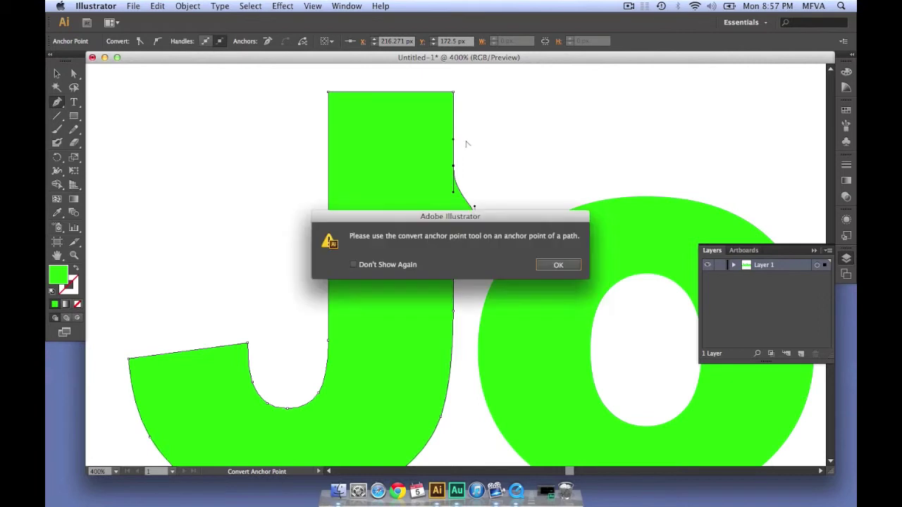
left_click(557, 265)
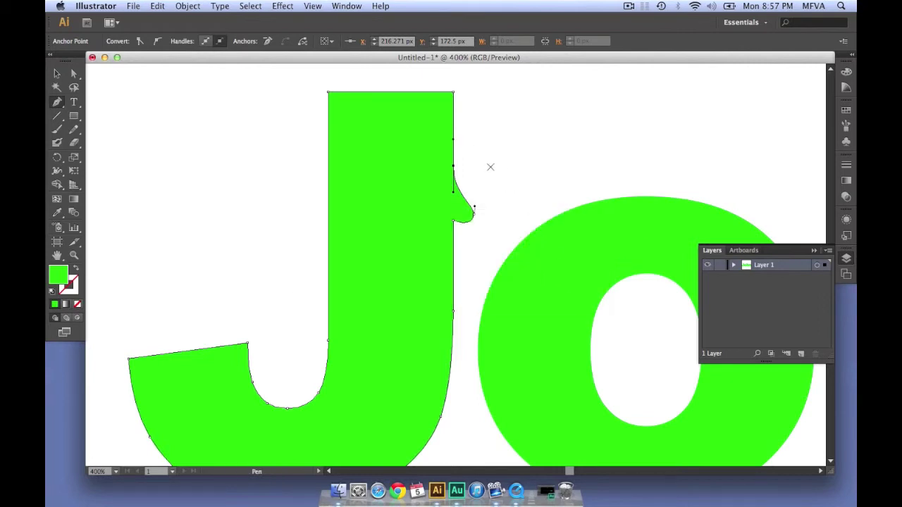
mouse_move(455, 140)
left_mouse_down()
mouse_move(463, 143)
mouse_move(457, 136)
left_mouse_up()
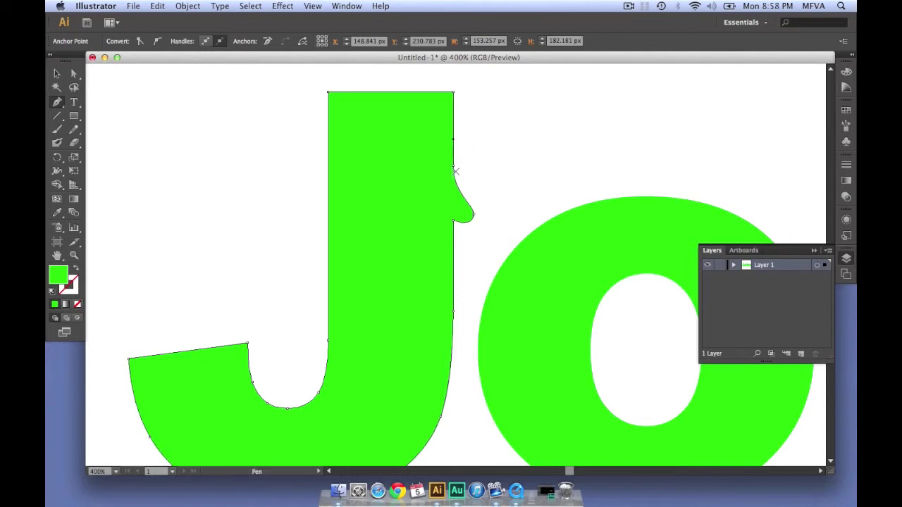
left_click(458, 171, "super")
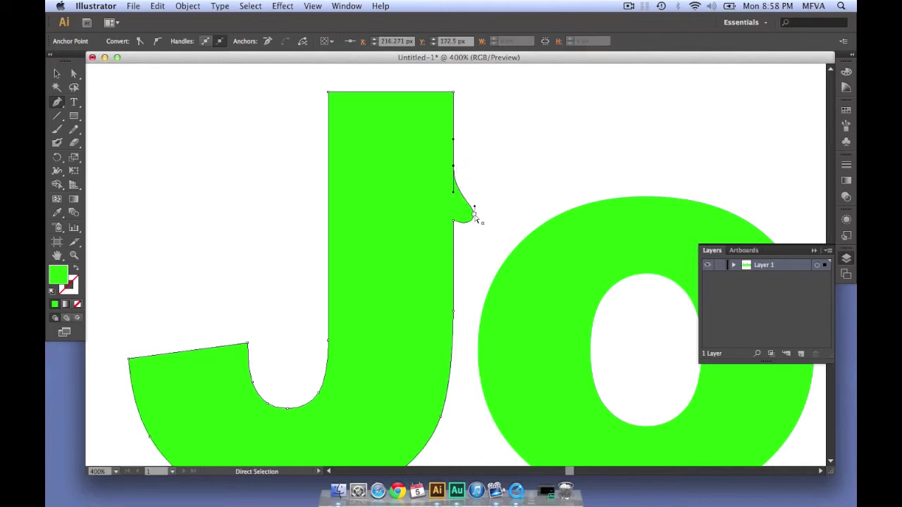
Step: Lower the bulge's bottom anchor and reshape its outer tip with smooth handles into a small hanging drop
left_click(454, 224)
left_click_drag(455, 231, 455, 230)
left_click(474, 215)
left_click_drag(474, 214, 469, 215)
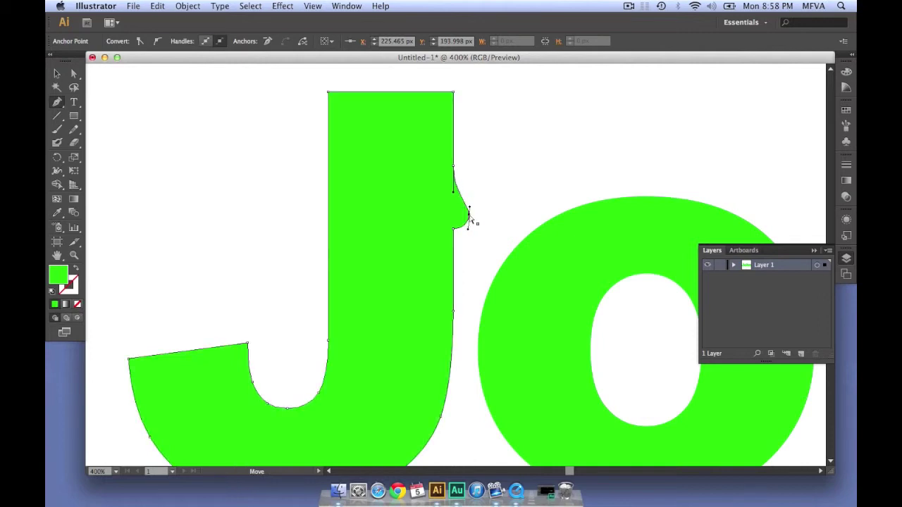
key("alt")
left_click_drag(469, 215, 469, 233)
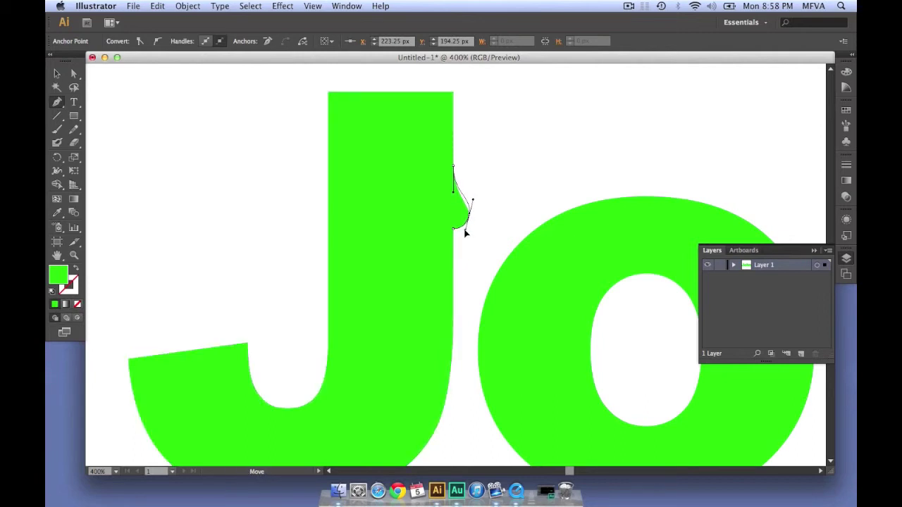
mouse_move(466, 230)
left_mouse_down()
mouse_move(469, 215)
mouse_move(470, 228)
left_mouse_up()
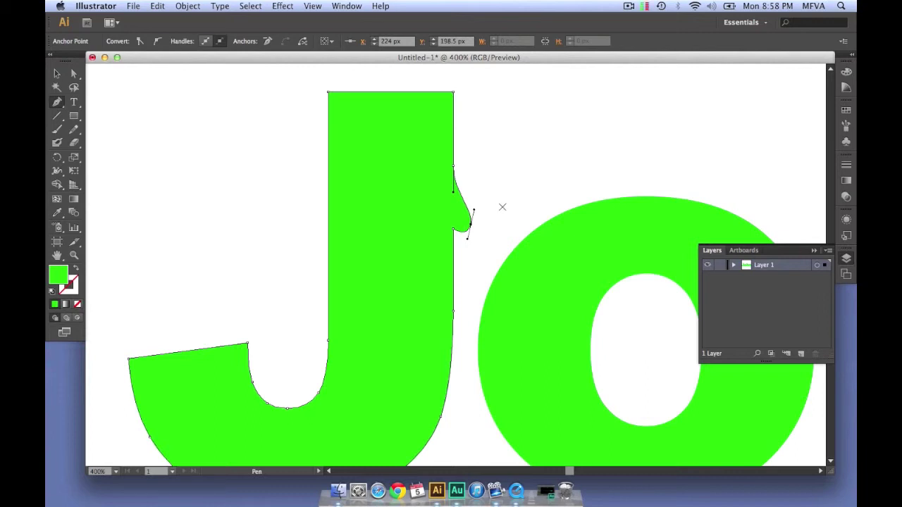
Step: Add anchor points on the J's lower-right curve and pull the middle one down into a pointed spike
left_click_drag(468, 278, 478, 173)
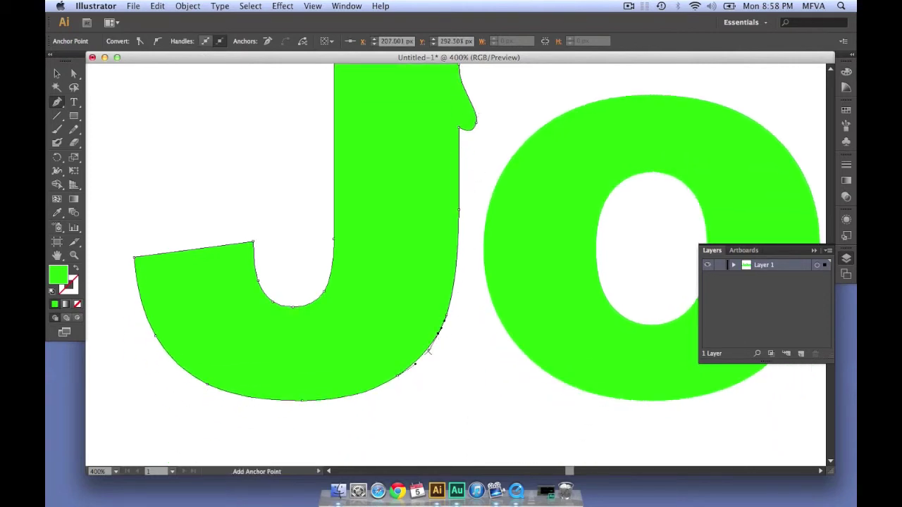
left_click(420, 358)
left_click_drag(430, 353, 430, 453)
key("super")
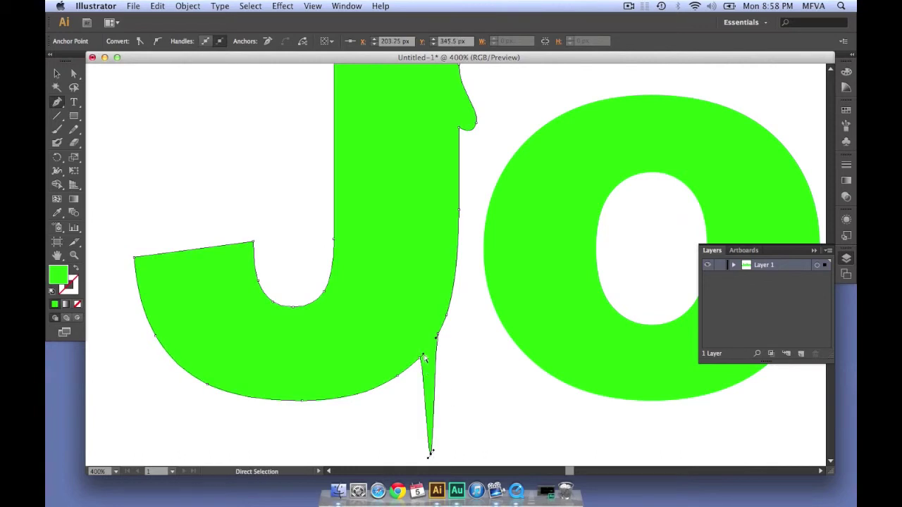
Step: Give the spike's upper anchors vertical handles, lower its tip and round it into a bulb-shaped drip
left_click_drag(423, 359, 423, 366)
mouse_move(438, 344)
left_mouse_down()
mouse_move(437, 358)
mouse_move(472, 284)
mouse_move(439, 306)
mouse_move(442, 340)
left_mouse_up()
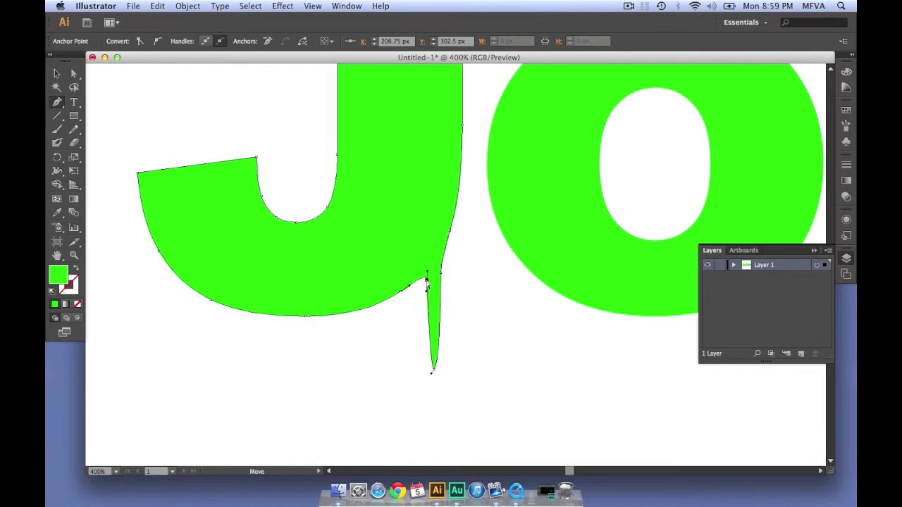
left_click_drag(426, 297, 434, 396)
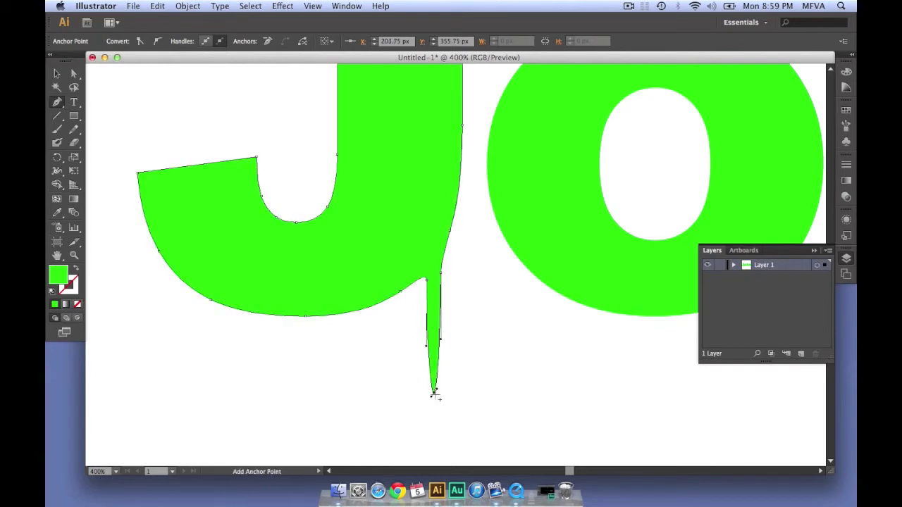
left_click_drag(434, 395, 407, 394)
left_click(485, 354, "super")
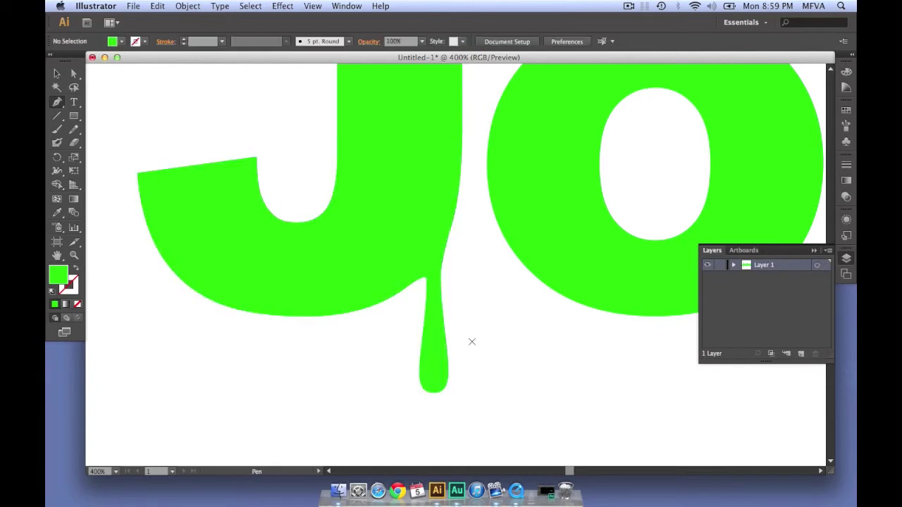
Step: Add an anchor point on the top edge of the J's hook and pull the left corner out into a small rounded drop
left_click_drag(443, 262, 452, 205)
key("super+minus")
left_click(287, 232)
left_click_drag(388, 266, 290, 213)
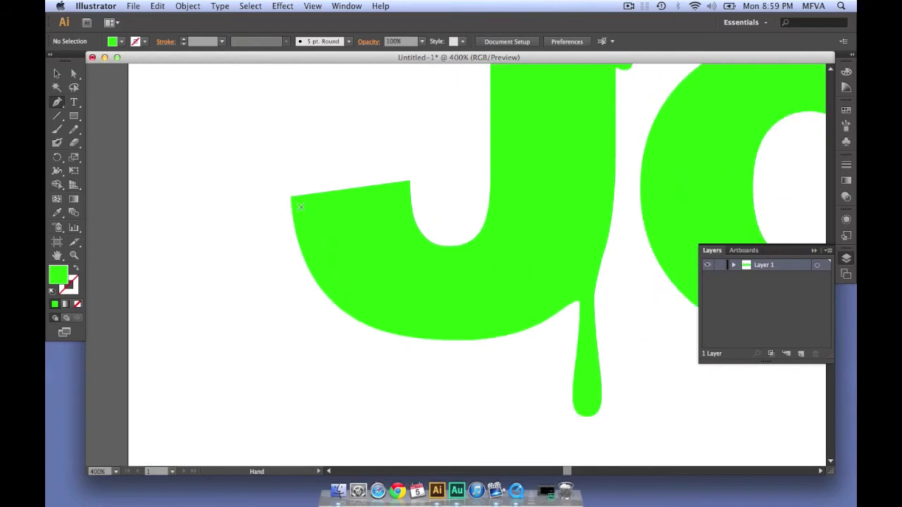
left_click(315, 198, "super")
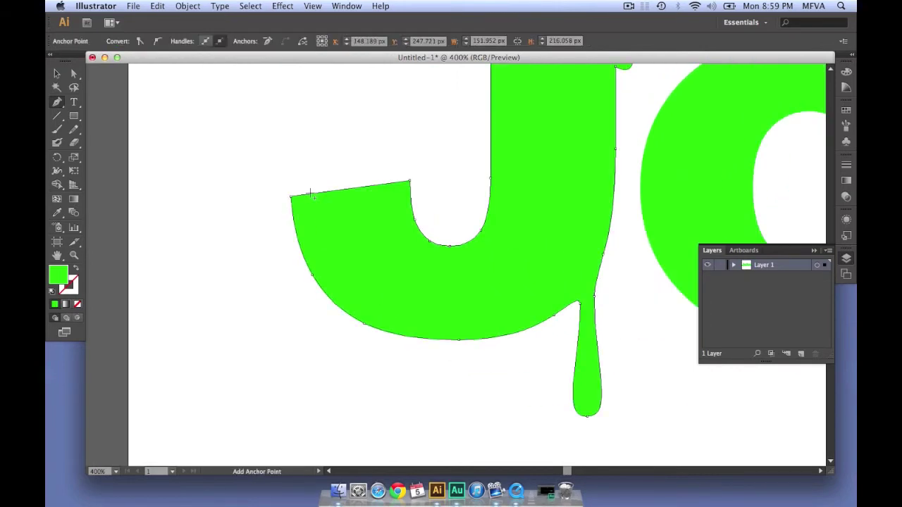
left_click(310, 193, "super")
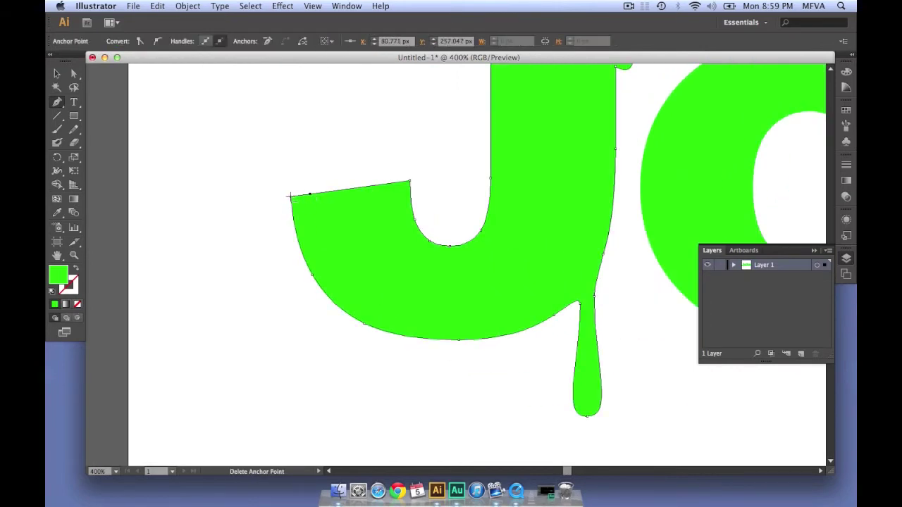
left_click(291, 198, "super")
left_click_drag(291, 200, 287, 218)
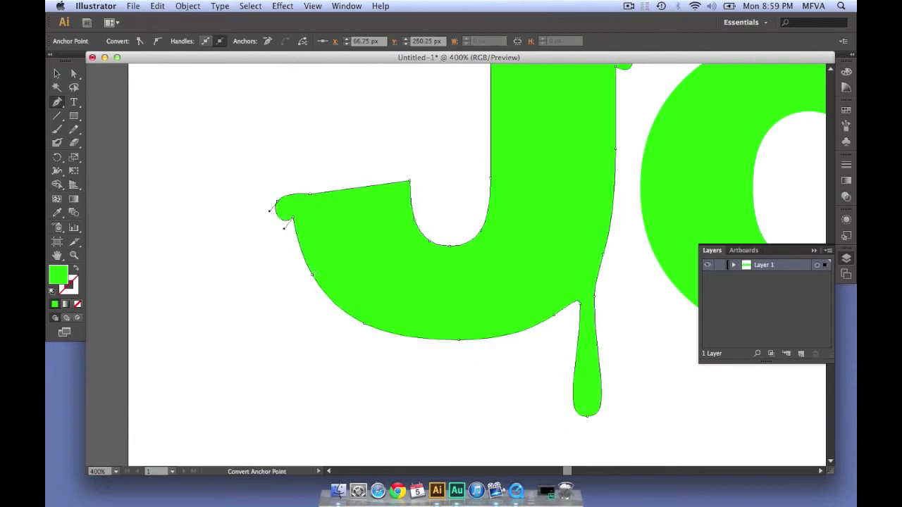
left_click(338, 179, "super")
left_click(316, 201, "super")
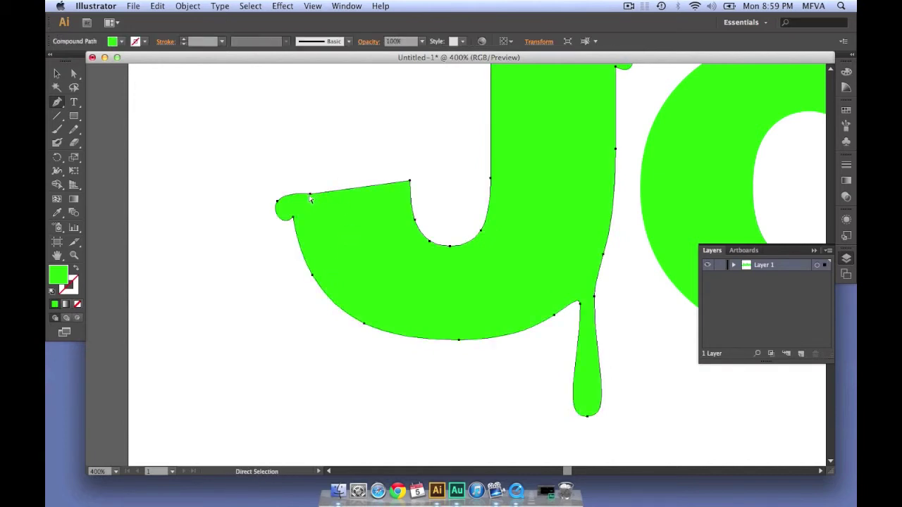
left_click(309, 194, "super")
left_click_drag(310, 195, 361, 250)
left_click(332, 176, "super")
Step: Add anchor points on the J's lower-left curve and pull the middle one down into a long spike
left_click_drag(315, 322, 295, 250)
left_click(335, 309, "super")
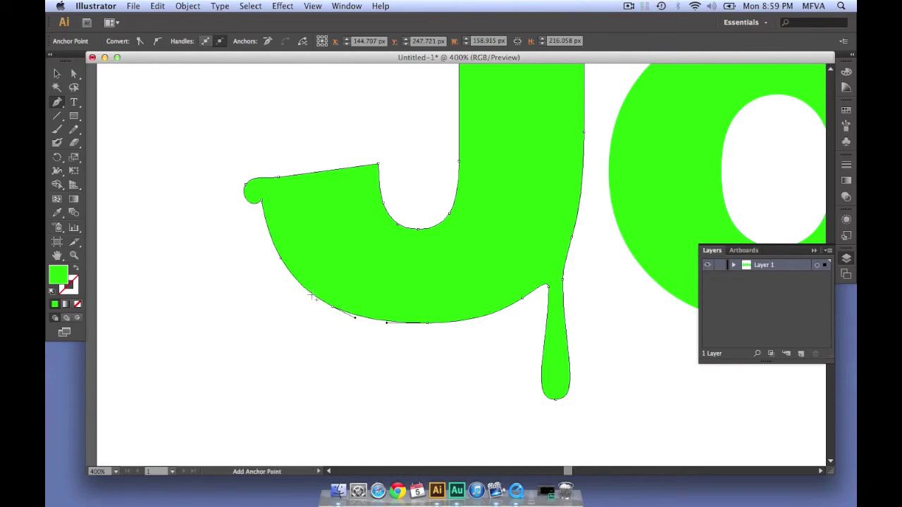
left_click(313, 297)
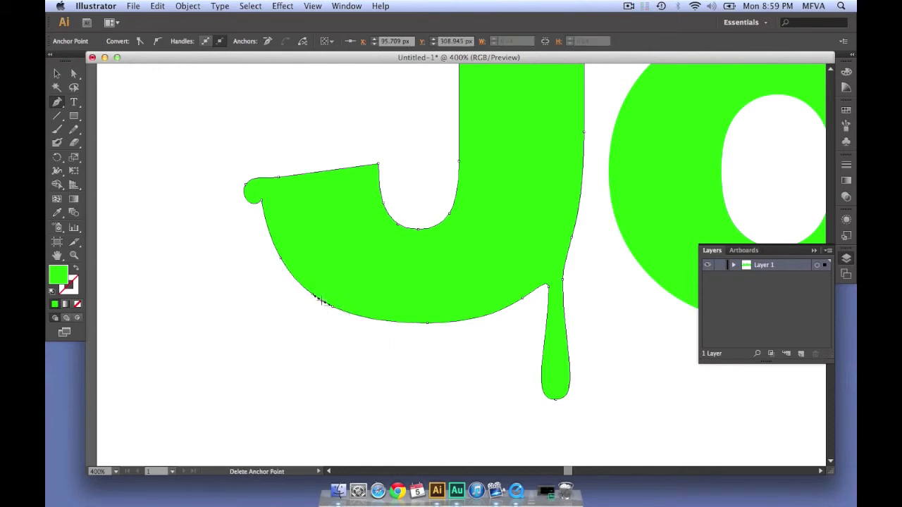
left_click(322, 303, "super")
left_click_drag(321, 305, 319, 438)
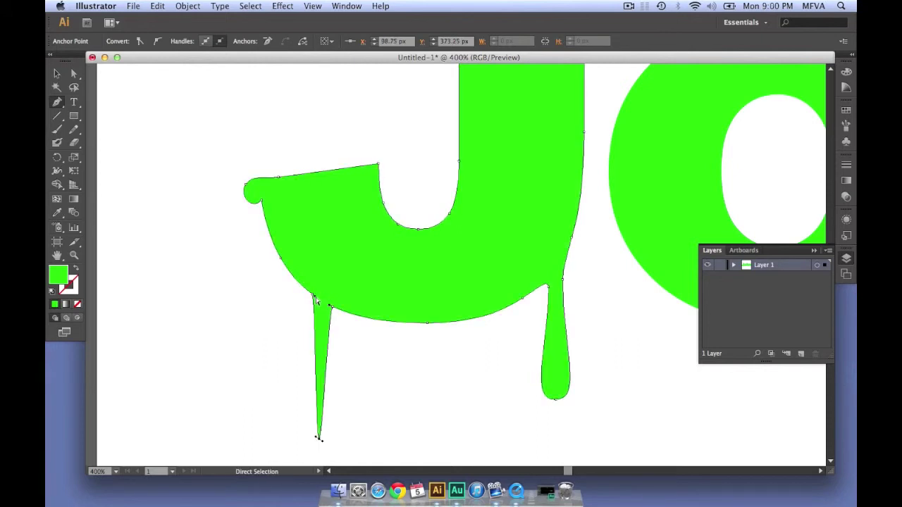
Step: Give the left spike's upper side anchors vertical handles and move them closer together to narrow its neck
left_click(314, 319)
left_click(330, 357, "super")
left_click(318, 334, "super")
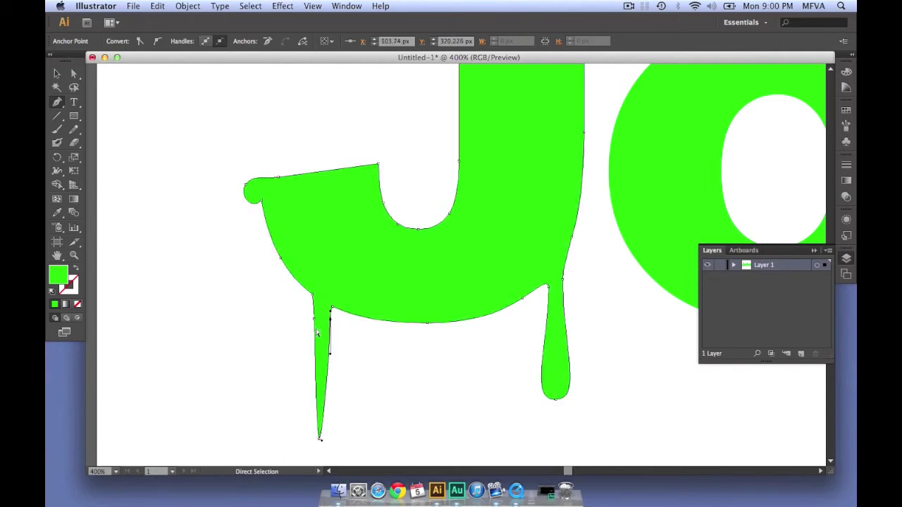
left_click_drag(316, 361, 314, 360)
left_click_drag(316, 323, 326, 320)
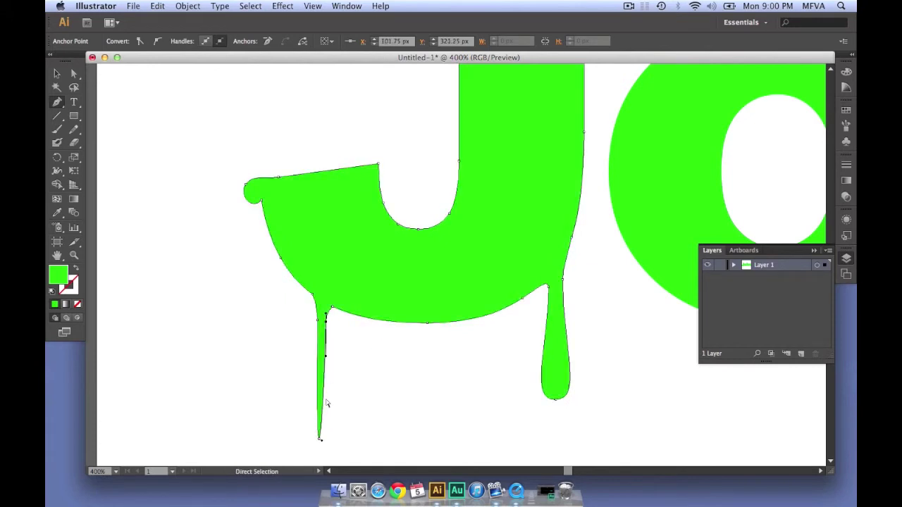
Step: Round the left spike's tip with horizontal handles to form a narrow bulb-shaped drip
key("alt")
mouse_move(320, 441)
left_mouse_down()
mouse_move(302, 441)
mouse_move(318, 427)
left_mouse_up()
left_click(363, 411, "super")
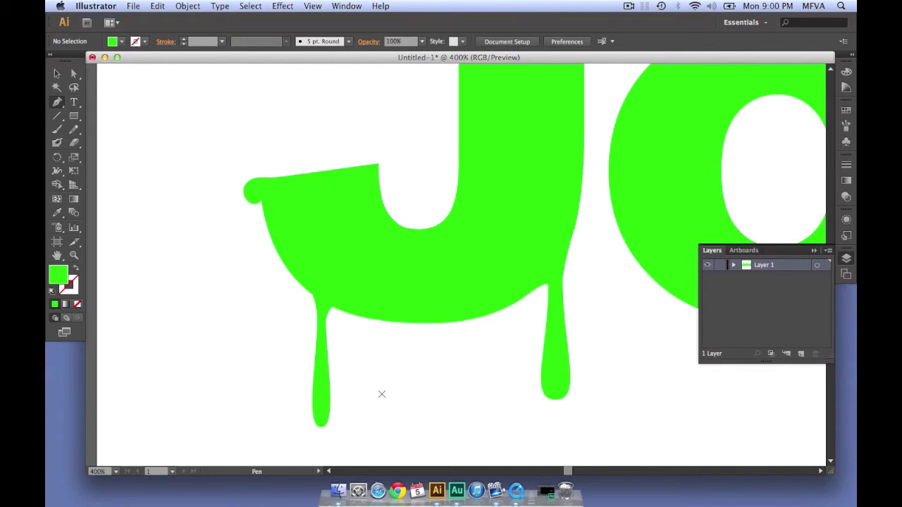
Step: Lengthen the short handle at the left drip's right junction to round its sharp corner with the J
left_click(332, 307, "super")
left_click_drag(307, 292, 357, 335)
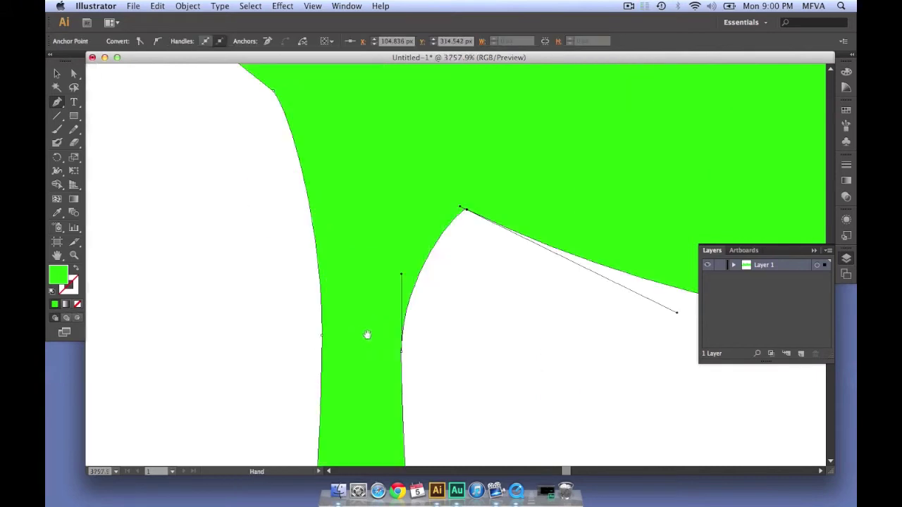
left_click(442, 251, "super")
left_click(453, 217, "super")
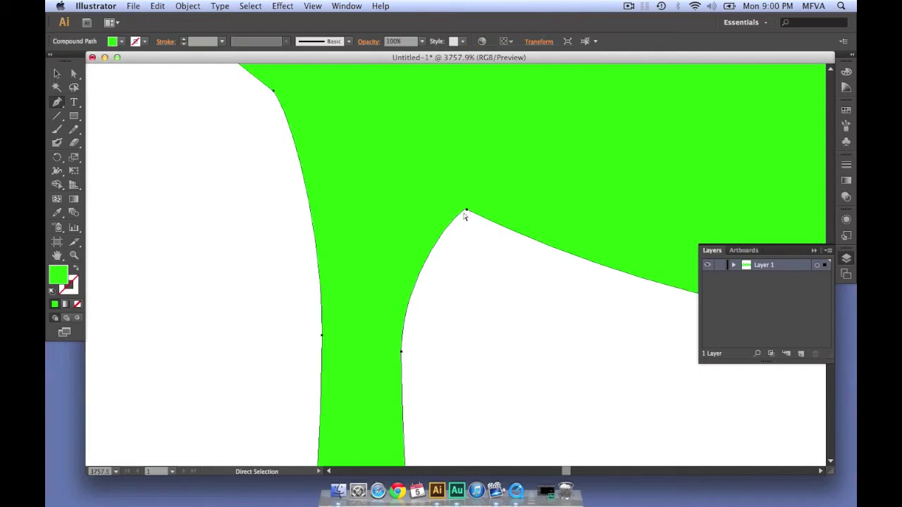
left_click(465, 212, "super")
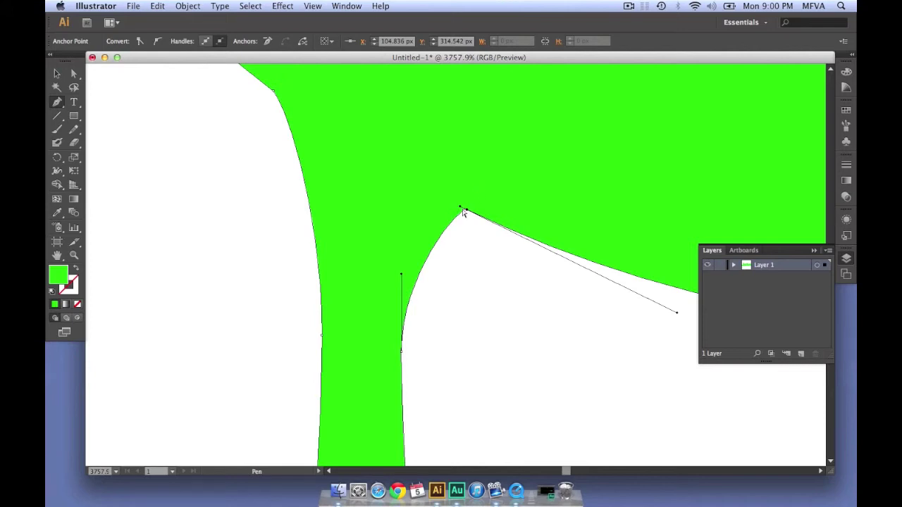
left_click_drag(463, 210, 421, 188)
left_click(491, 264, "super")
left_click(469, 227, "alt+super")
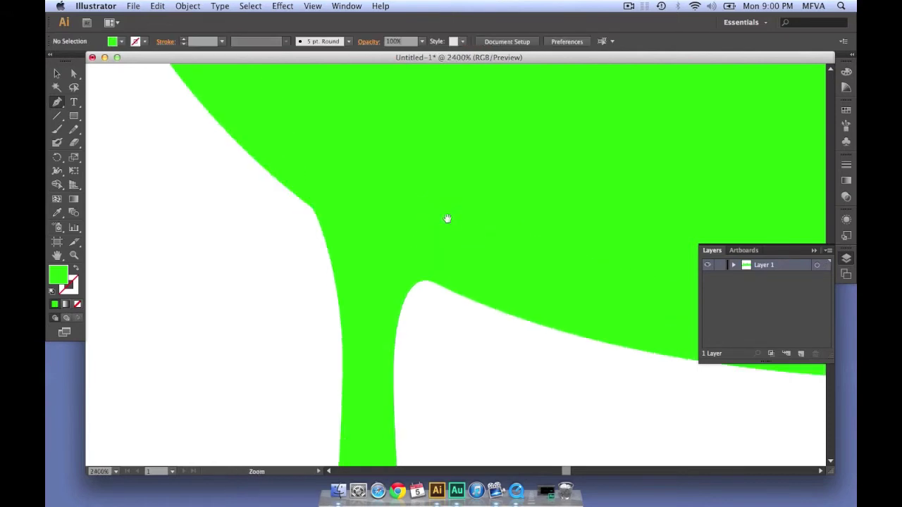
Step: Extend the anchor handle at the left drip's left junction to smooth its transition into the J
scroll(465, 222, "left", 3)
left_click(349, 210, "super")
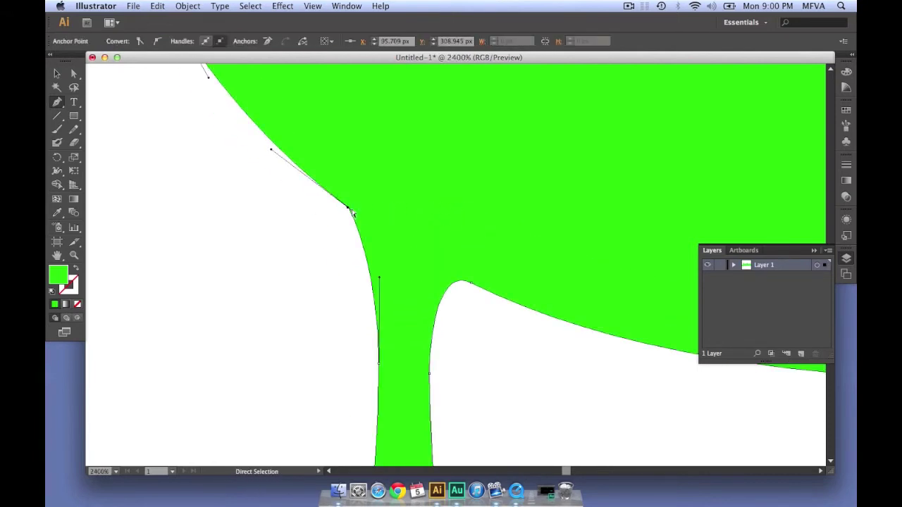
left_click_drag(355, 211, 375, 230)
left_click(485, 338, "super")
left_click(498, 298, "alt+super")
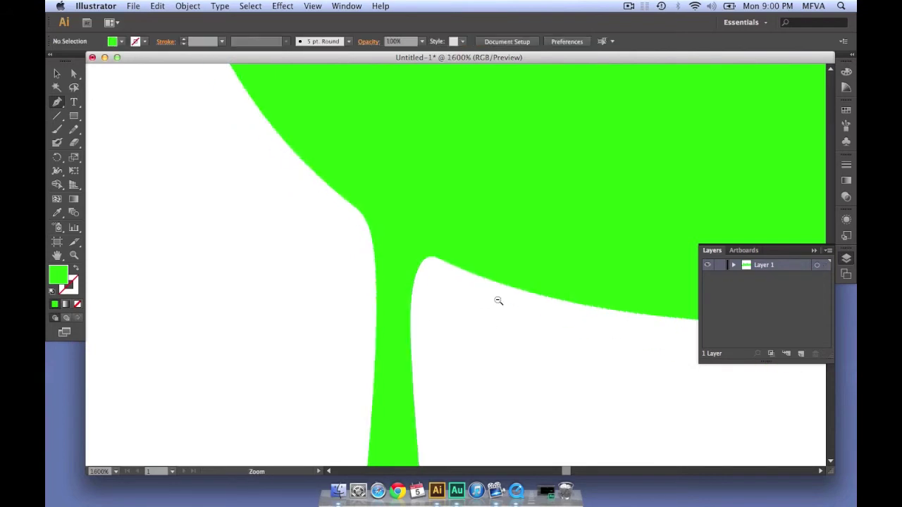
Step: Add anchor points on the left edge of the J's stem and shape the section into a small hanging drop
left_click(498, 301, "alt+super")
left_click(514, 241, "alt+super")
left_click_drag(512, 238, 456, 365)
left_click_drag(451, 296, 393, 254)
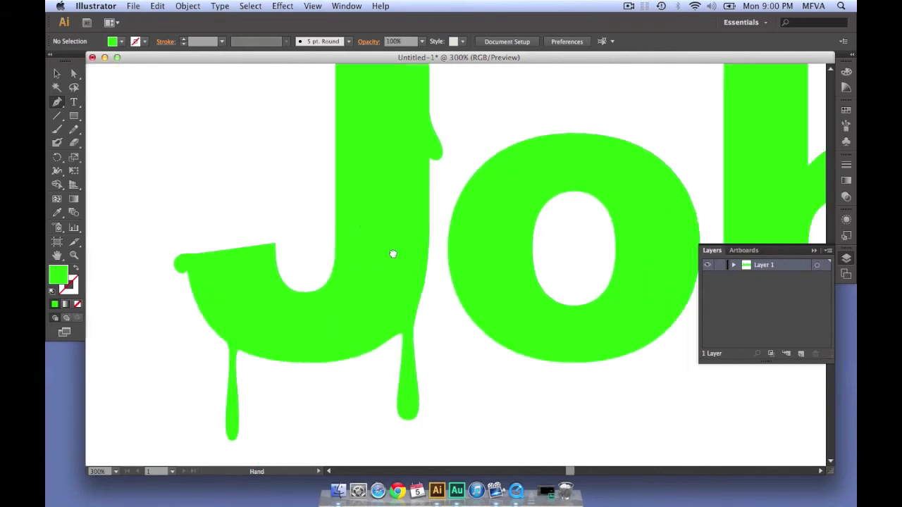
left_click_drag(440, 296, 410, 371)
left_click(317, 176, "super")
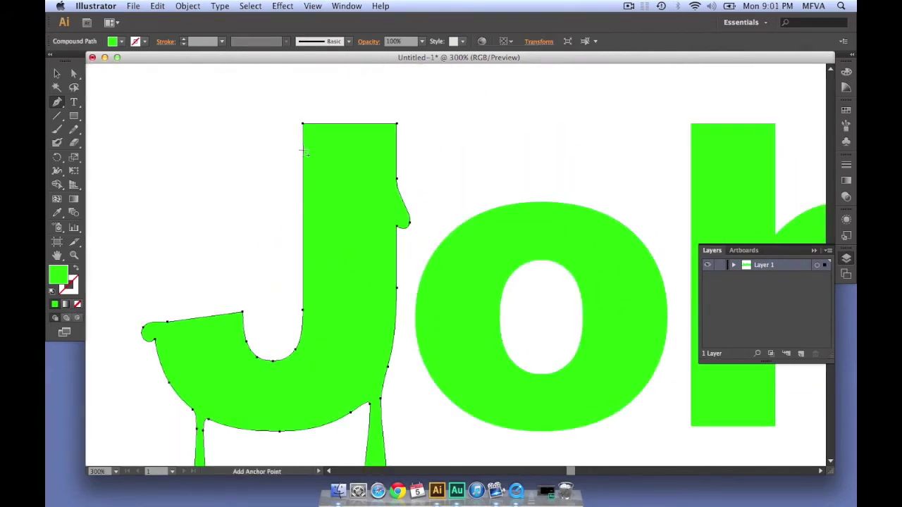
left_click(303, 214)
left_click(303, 255)
mouse_move(303, 214)
left_mouse_down()
mouse_move(316, 205)
mouse_move(306, 211)
left_mouse_up()
left_click_drag(303, 244, 291, 248)
left_click_drag(303, 254, 296, 198)
Step: Add three anchor points along the J's bottom edge, left of its right drip, for a small bulge
left_click_drag(328, 347, 323, 308)
left_click(332, 288, "super")
left_click(339, 296)
left_click(305, 304)
left_click(324, 302)
Step: Add anchor points on the o's lower-left curve and shape the section into a rounded drip
left_click_drag(426, 244, 392, 406)
left_click(381, 308, "super")
left_click(381, 307)
left_click(400, 330)
left_click(423, 388, "super")
Step: Refine the anchor handles where the new drip meets the o's outline to smooth its junctions
left_click_drag(408, 316, 373, 341)
left_click(373, 218, "super")
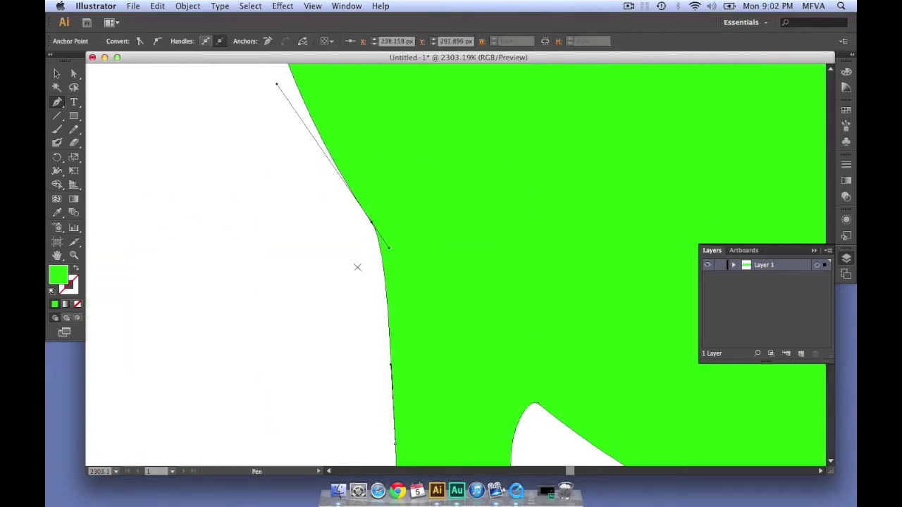
left_click_drag(496, 334, 397, 203)
left_click(397, 204, "super")
Step: Add anchor points on the o's upper-right outer curve and shape the section into a small hanging bulge
left_click(396, 337, "alt+super")
left_click(396, 337, "alt+super")
left_click_drag(519, 153, 456, 268)
left_click(510, 185, "super")
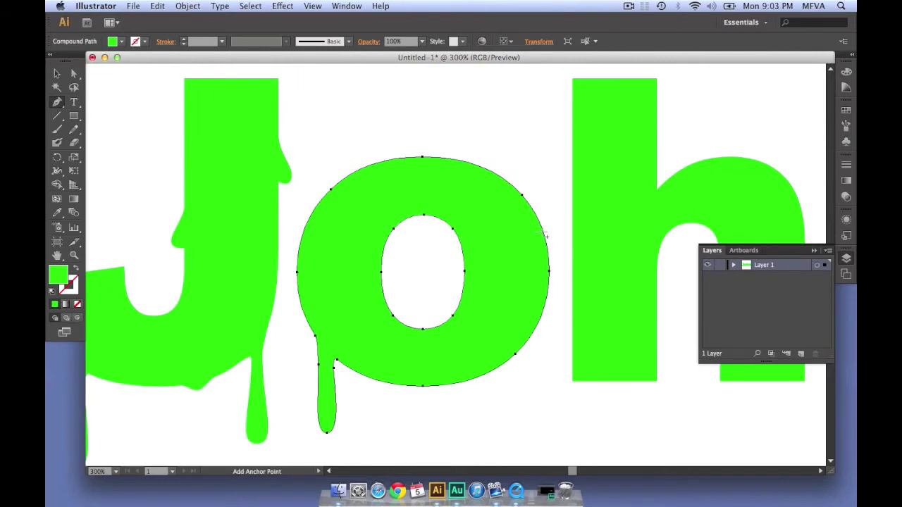
left_click(521, 196)
left_click(544, 231)
left_click_drag(536, 214, 546, 224)
left_click(538, 187, "super")
Step: Shape a small drip inside the top of the o's counter and add a slight bulge on the o's bottom edge
left_click(406, 220, "super")
left_click_drag(405, 219, 415, 246)
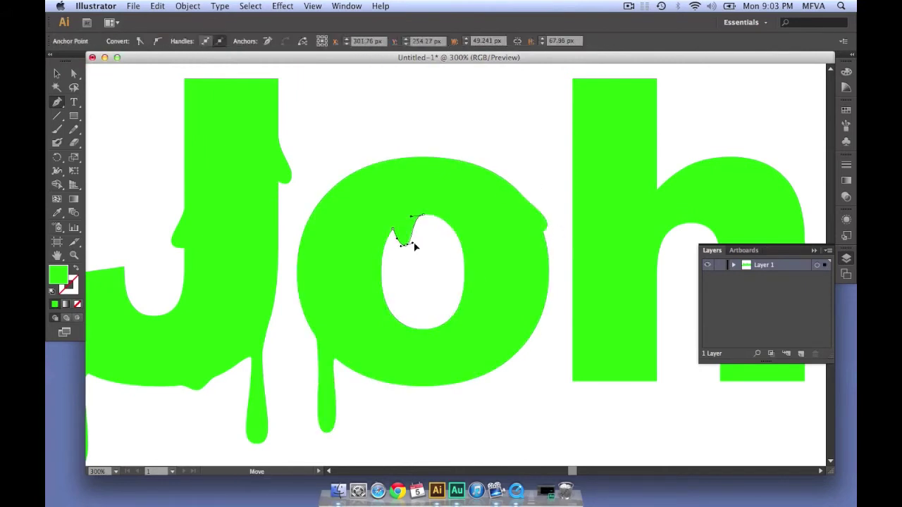
left_click_drag(493, 352, 490, 261)
left_click(419, 294, "super")
left_click(398, 294)
left_click_drag(398, 294, 398, 299)
Step: Add anchor points on the o's lower-right curve and shape the section into a short rounded drip
left_click(532, 236, "super")
left_click(532, 236)
left_click(523, 251)
left_click_drag(523, 251, 524, 286)
left_click_drag(520, 290, 514, 286)
left_click_drag(520, 254, 524, 253)
left_click(561, 236, "super")
Step: Add anchor points on the outer left edge of the h's stem and shape the section into a hanging drop
left_click_drag(568, 219, 498, 243)
key("super+minus")
left_click(468, 143, "super")
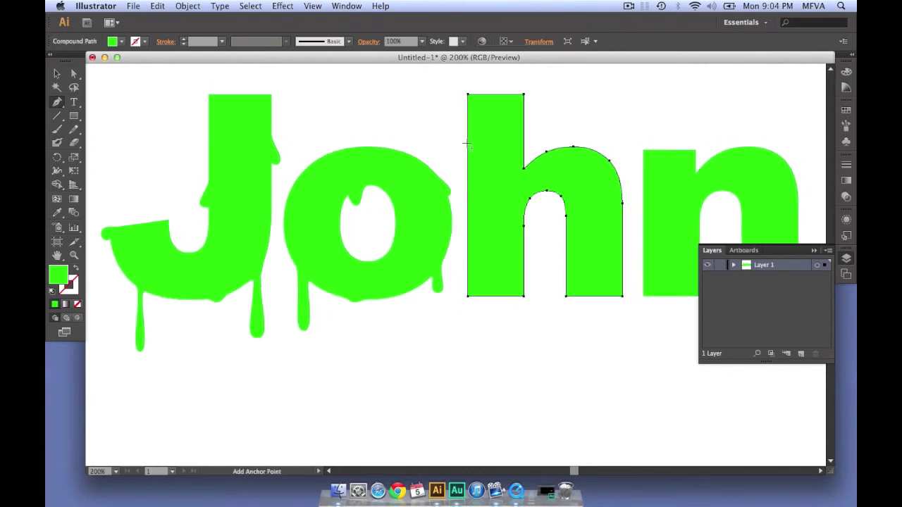
left_click(468, 176)
left_click(468, 143)
left_click(468, 161)
left_click_drag(468, 165, 458, 173)
left_click(460, 205, "super")
Step: Form a long drip below the h's left stem and round the notch where the stem meets the arch
left_click_drag(501, 239, 491, 300)
left_click(500, 224, "super")
left_click(500, 229)
left_click(491, 247)
left_click(522, 282, "super")
left_click(475, 177, "super")
left_click(472, 172)
left_click(478, 177)
left_click(508, 145, "super")
Step: Add anchor points on the h's right shoulder and shape the section into a small overhanging drip
mouse_move(563, 199)
left_mouse_down()
mouse_move(531, 174)
mouse_move(569, 186)
left_mouse_up()
left_click(562, 181, "super")
left_click(563, 189)
left_click(561, 179)
left_click_drag(530, 151, 602, 217)
left_click_drag(480, 248, 484, 256)
left_click(536, 254, "super")
Step: Shape a small hanging drop on the inner edge of the h's right leg
left_click(493, 215, "alt+super")
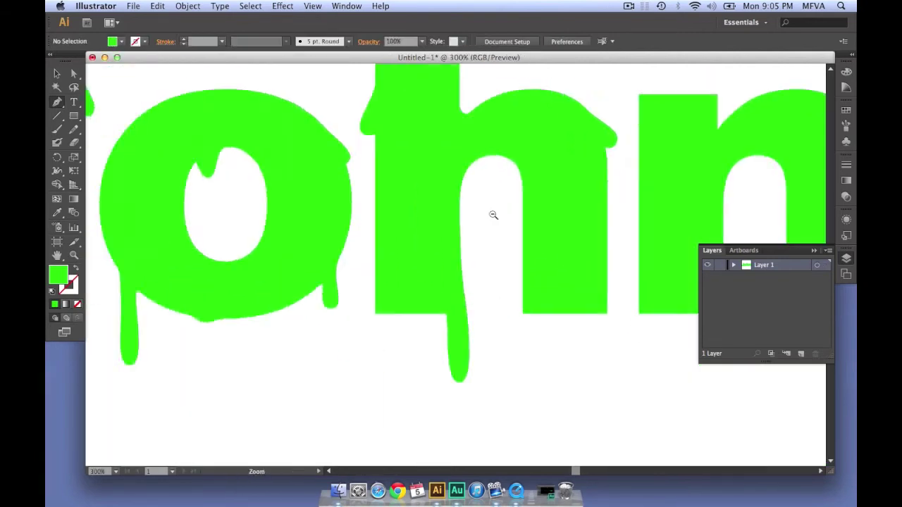
left_click(494, 216, "alt+super")
left_click_drag(568, 242, 568, 254)
left_click(542, 243, "super")
left_click(542, 234, "alt+super")
left_click(463, 242, "super")
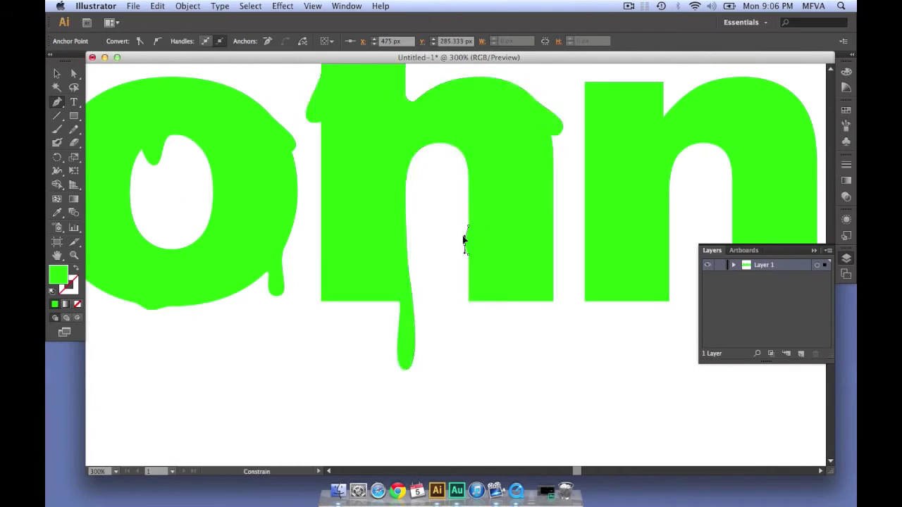
left_click(507, 313, "super")
Step: Add anchor points on the outer left edge of the n's stem and shape the section into a small hanging drop
left_click_drag(583, 273, 466, 359)
key("super+minus")
key("super+minus")
left_click_drag(423, 386, 406, 377)
key("super+plus")
key("super+plus")
left_click(421, 249, "super")
left_click(394, 237)
left_click(394, 283)
left_click_drag(393, 237, 394, 212)
left_click_drag(394, 283, 374, 286)
left_click_drag(413, 280, 394, 283)
left_click(424, 374, "super")
Step: Add three anchor points along the bottom of the n's right leg and shape them into a narrow rounded drip
key("super+minus")
left_click_drag(425, 361, 403, 340)
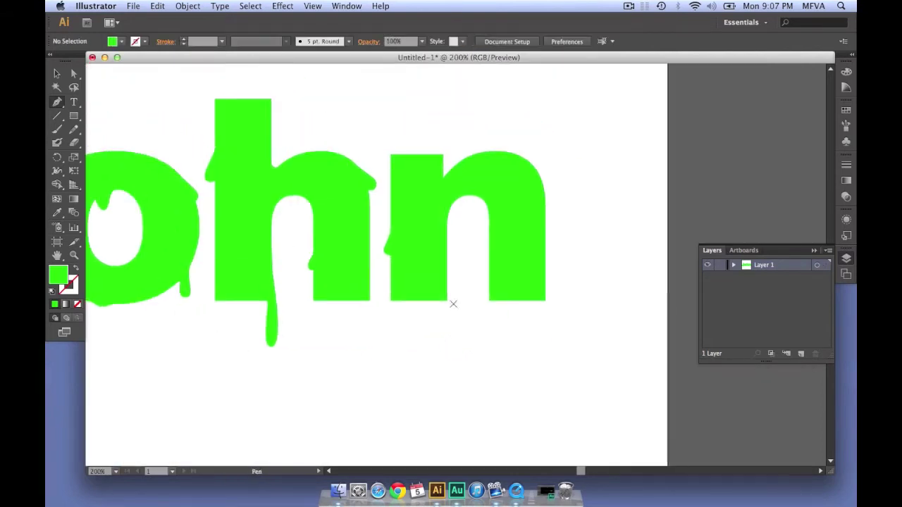
left_click(501, 290, "super")
left_click(510, 301)
left_click(520, 301)
left_click(530, 301)
left_click_drag(520, 301, 502, 301)
left_click_drag(530, 301, 523, 301)
left_click_drag(520, 367, 421, 277)
key("super+plus")
key("super+plus")
left_click_drag(441, 276, 472, 276)
left_click(485, 383, "super")
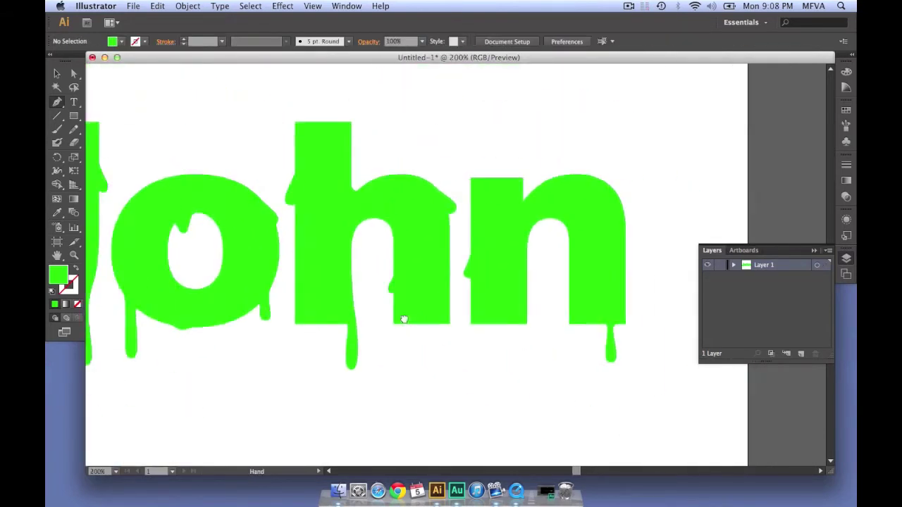
Step: Finish the small bulges inside the n's arch and the o's counter, and round the upper corner of the J's hook
left_click(582, 262)
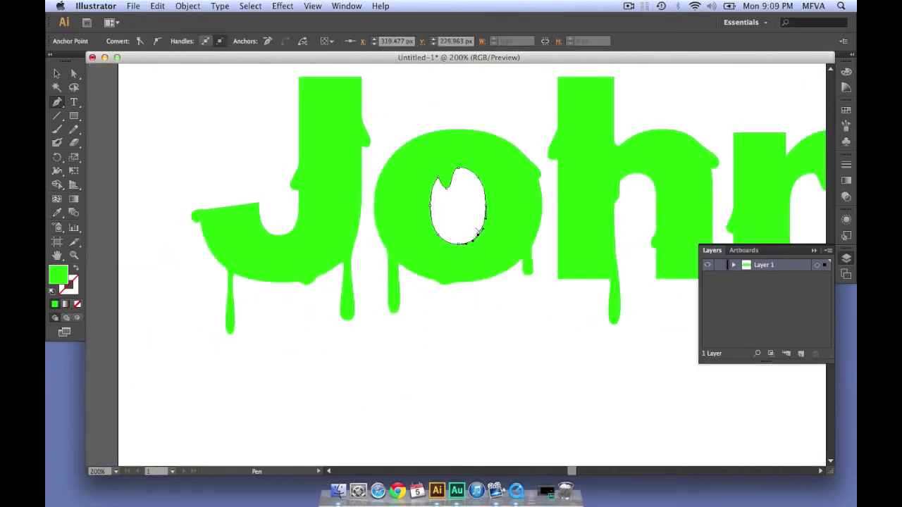
key("super+shift+a")
key("super+minus")
left_click_drag(498, 291, 483, 329)
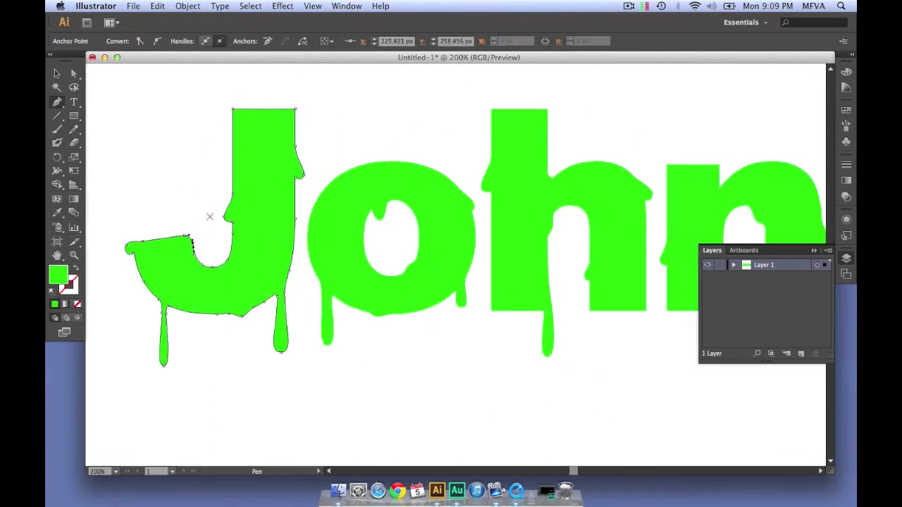
key("super+shift+a")
left_click_drag(370, 128, 332, 146)
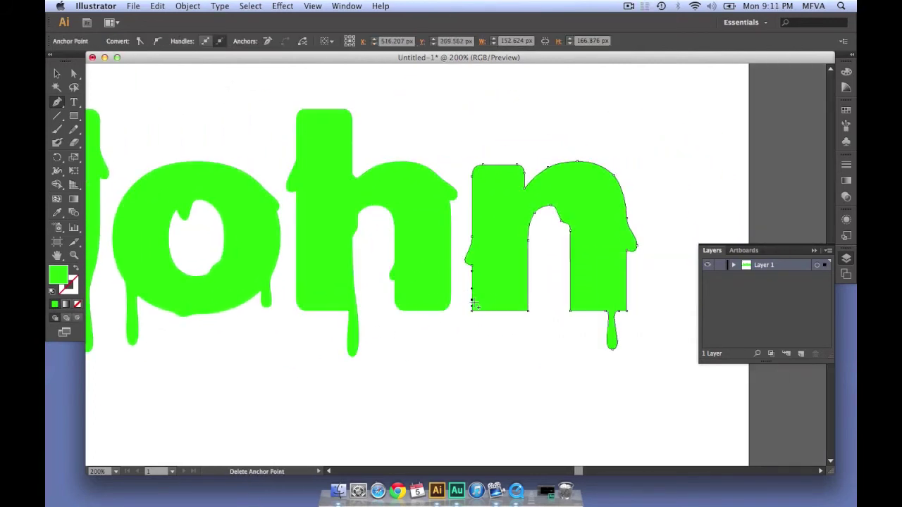
Step: Round both bottom corners of the n's left stem with added anchor points and curve handles
left_click(475, 305, "super")
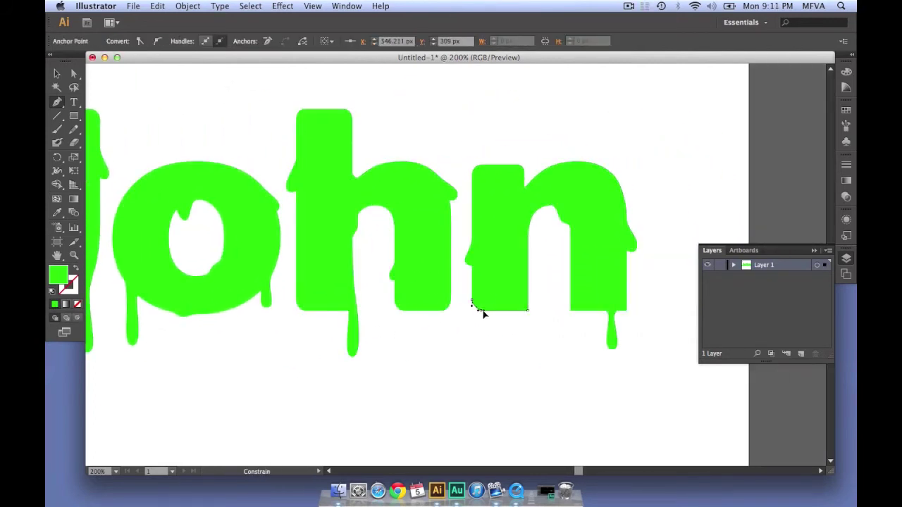
left_click_drag(477, 311, 477, 312)
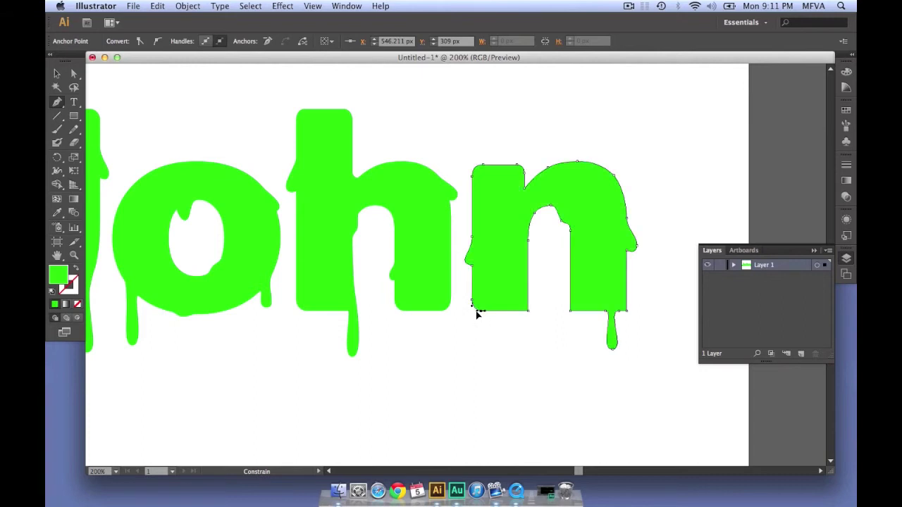
left_click(520, 311)
mouse_move(528, 299)
left_mouse_down()
mouse_move(529, 290)
mouse_move(531, 307)
left_mouse_up()
left_click(564, 326, "super")
Step: Round both bottom corners of the n's right leg with added anchor points and curve handles, then deselect the letter
left_click(575, 301, "super")
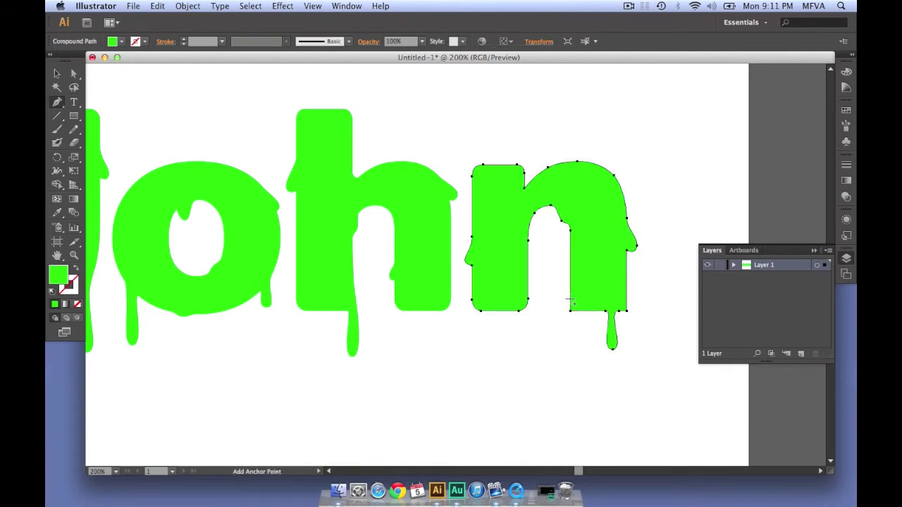
left_click(571, 310, "super")
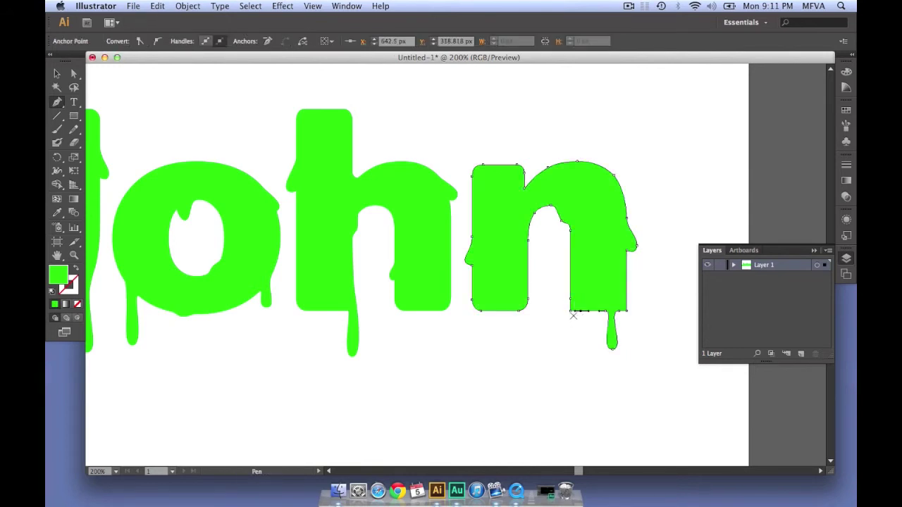
left_click(573, 312)
left_click_drag(571, 299, 571, 294)
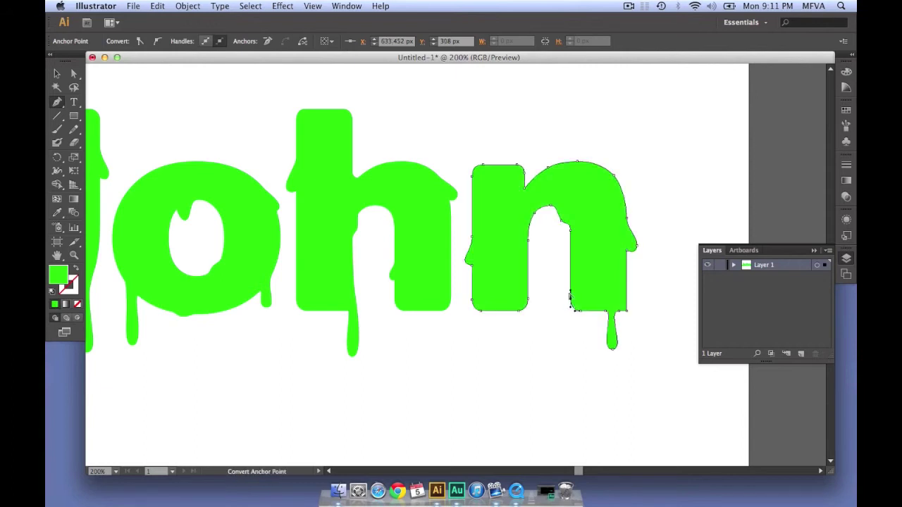
left_click(628, 302)
left_click_drag(627, 300, 627, 308)
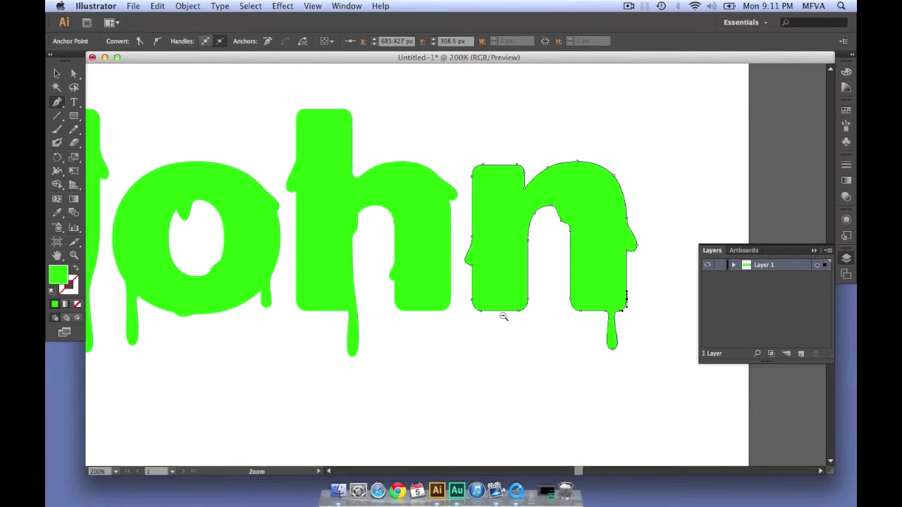
left_click(504, 317, "alt")
left_click(57, 73)
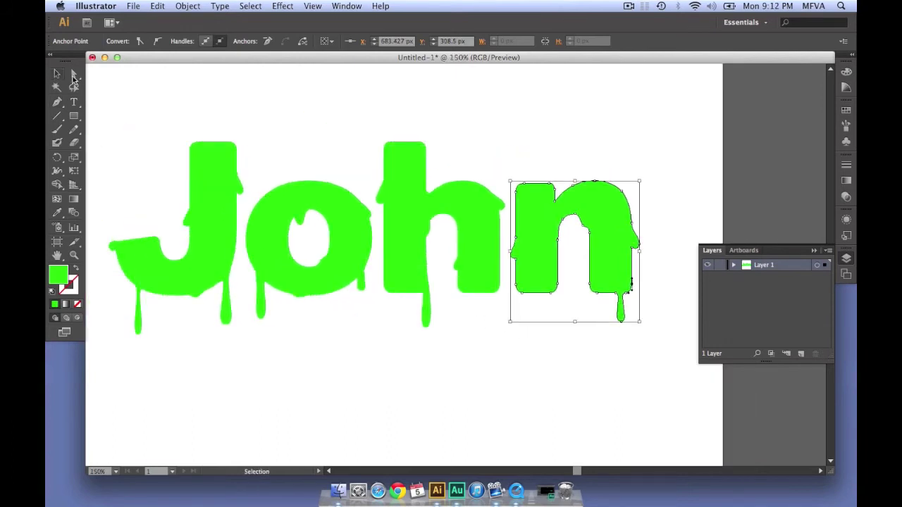
left_click(275, 162)
left_click_drag(318, 296, 318, 269)
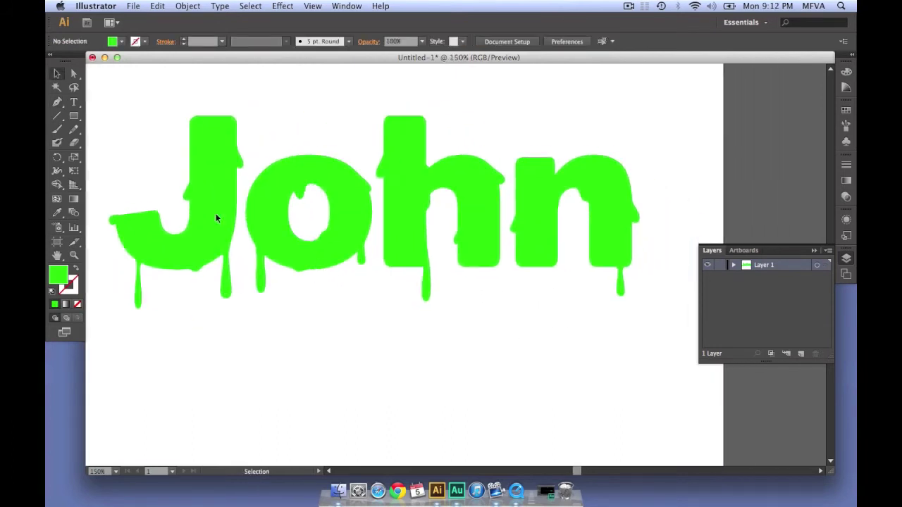
left_click_drag(127, 115, 171, 168)
left_click_drag(147, 118, 571, 261)
left_click(563, 348)
left_click_drag(582, 346, 181, 175)
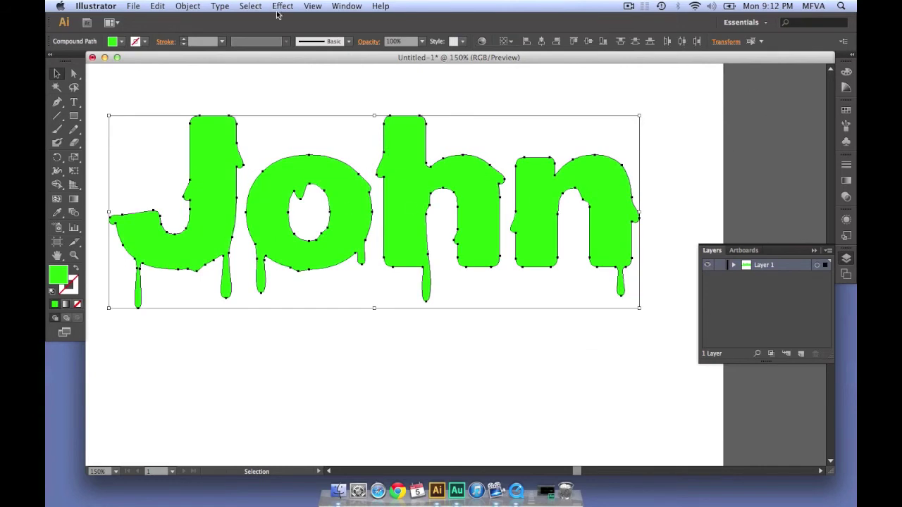
left_click(847, 196)
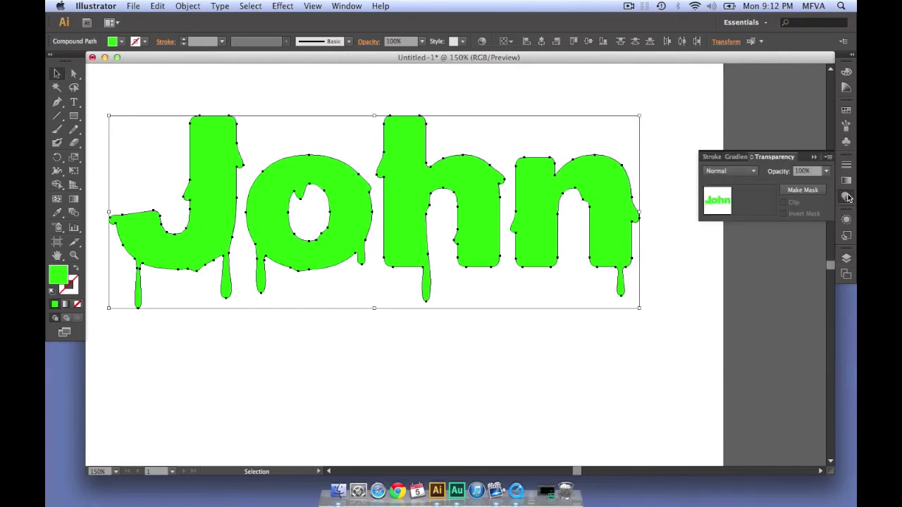
left_click(733, 158)
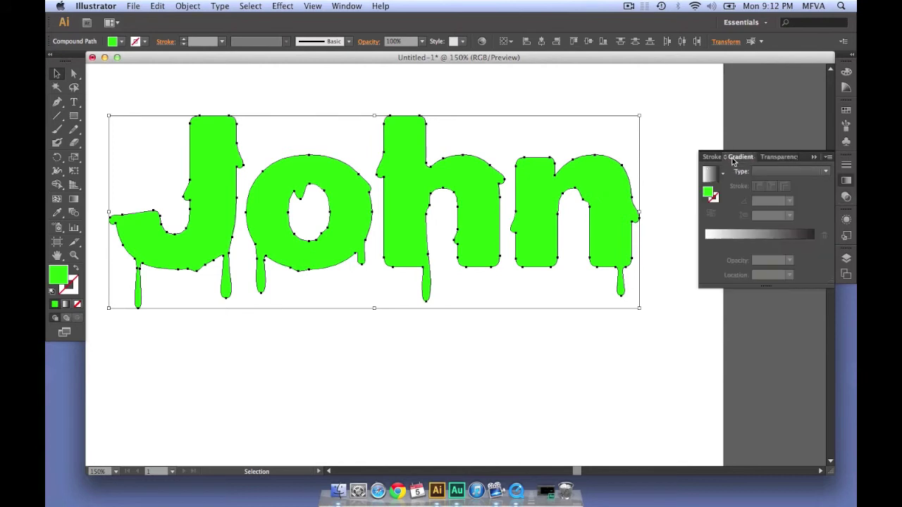
left_click(764, 159)
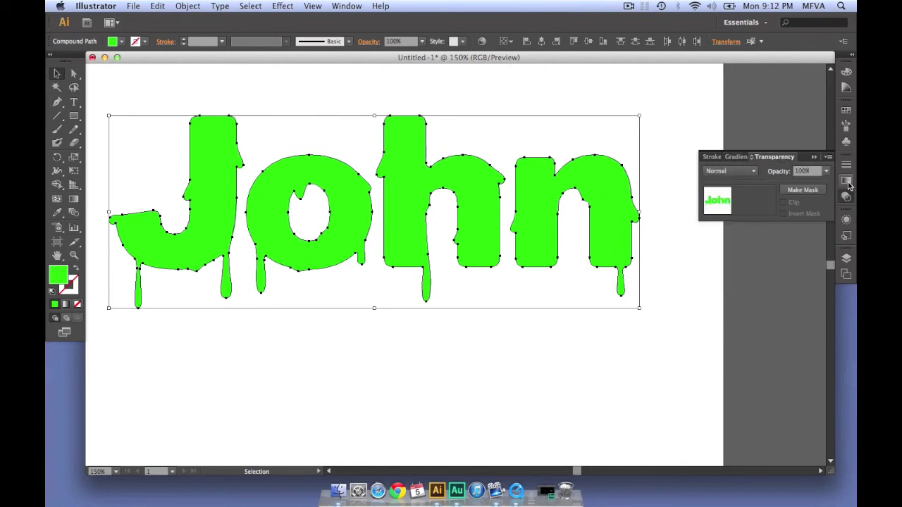
left_click(847, 238)
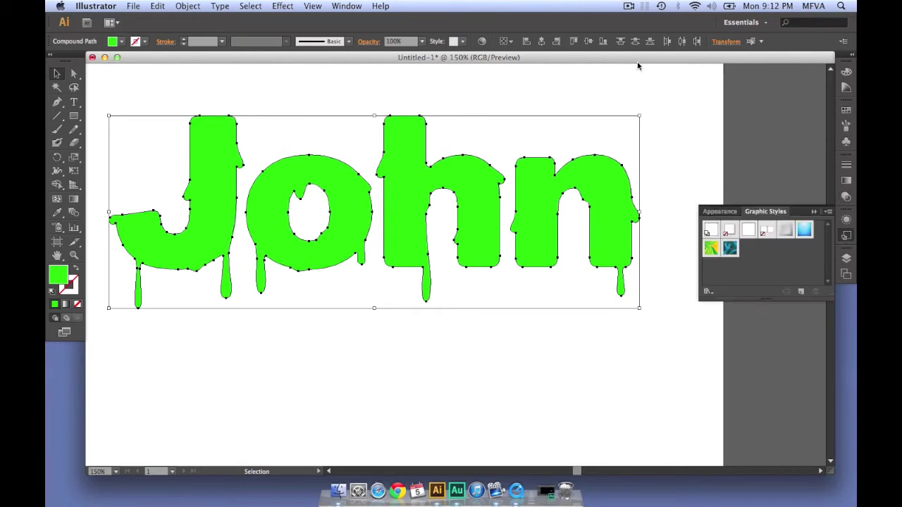
left_click(695, 170)
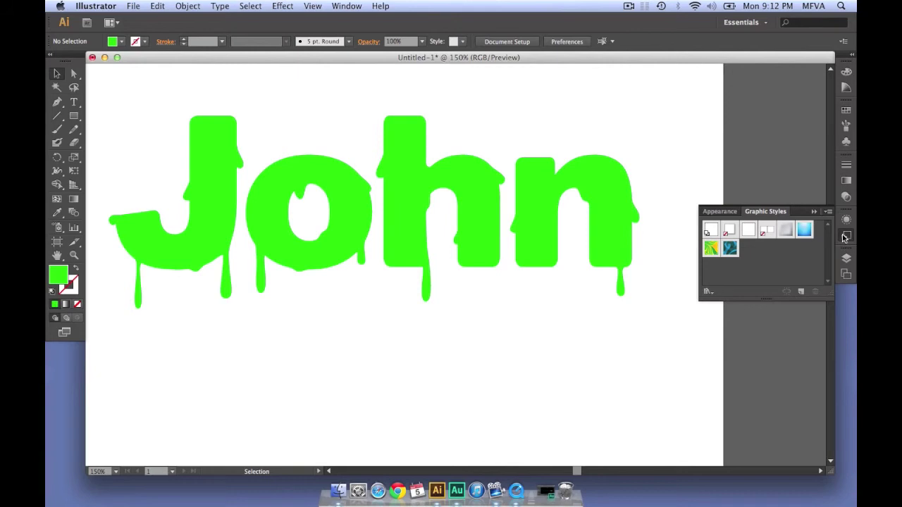
Step: Select all four letters and combine them with the Pathfinder Unite shape mode
left_click(345, 6)
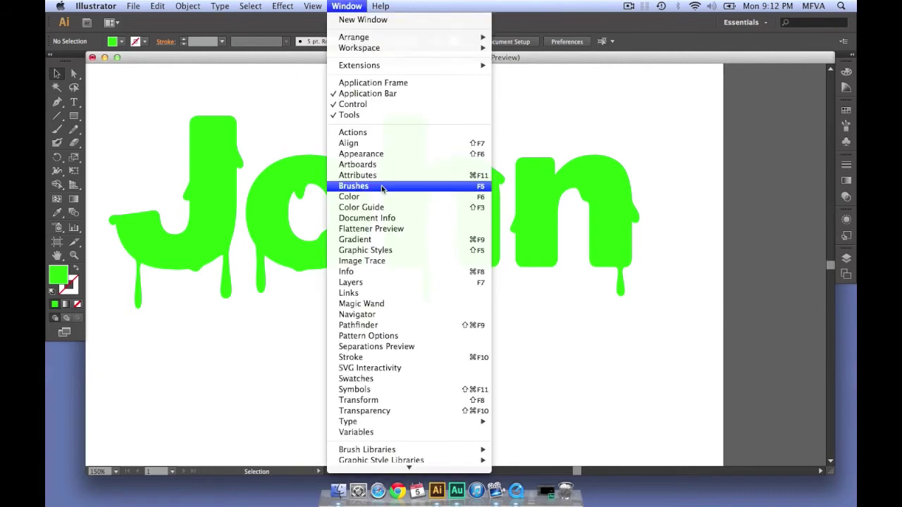
left_click(433, 326)
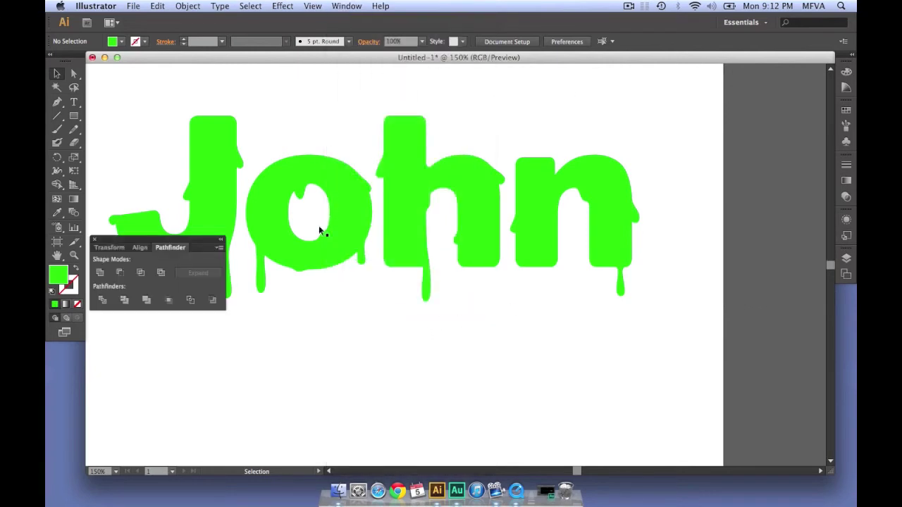
left_click_drag(178, 243, 207, 338)
left_click_drag(645, 214, 219, 308)
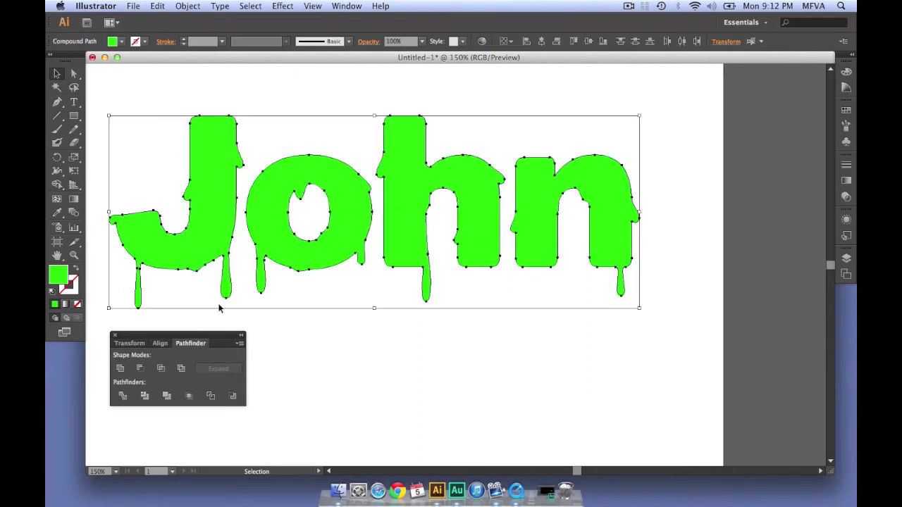
left_click(119, 368)
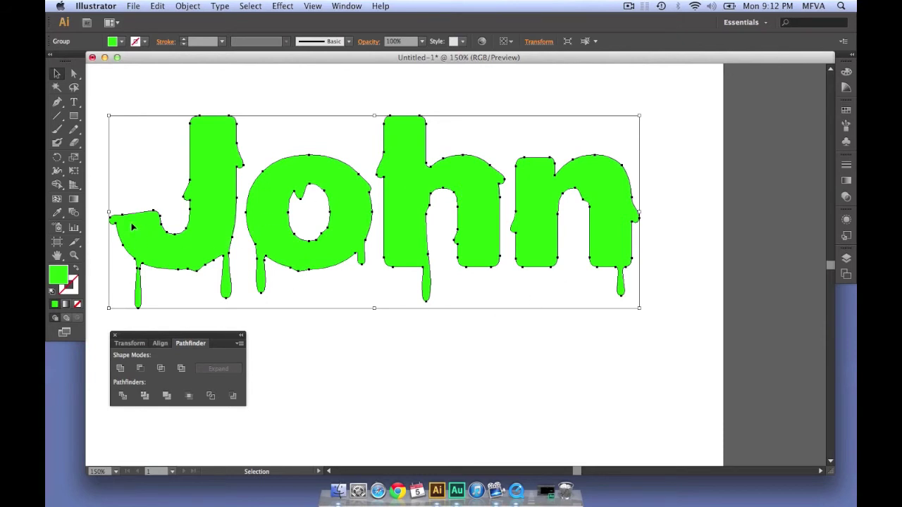
Step: Fill the united lettering with a linear gradient running straight down across all letters at -90°
left_click(74, 198)
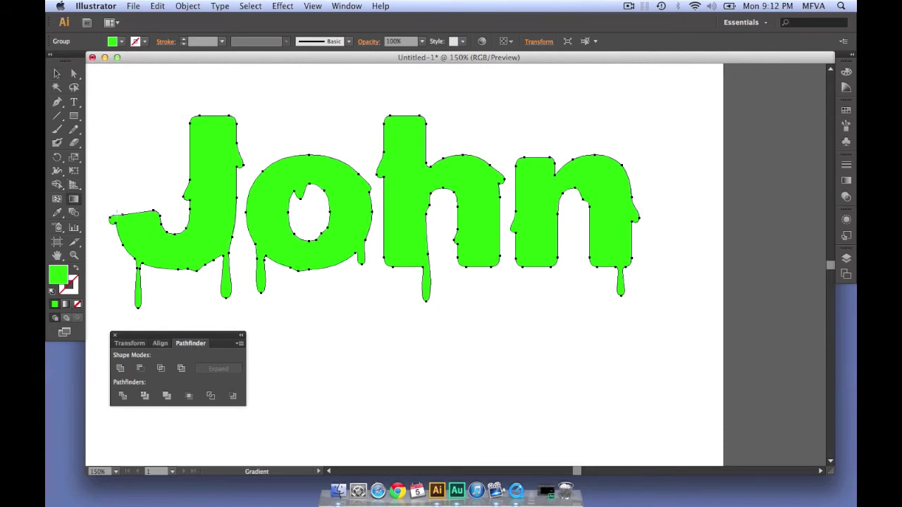
left_click(66, 304)
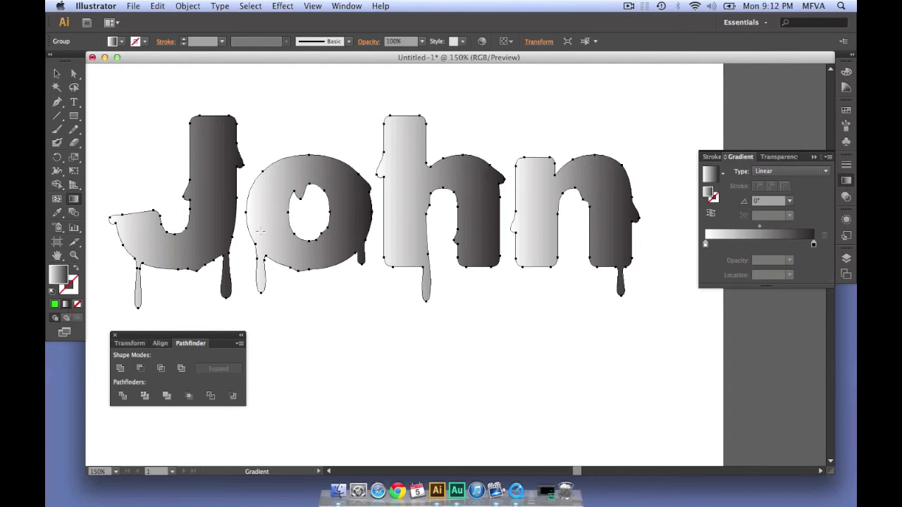
left_click_drag(346, 113, 344, 295)
left_click(57, 73)
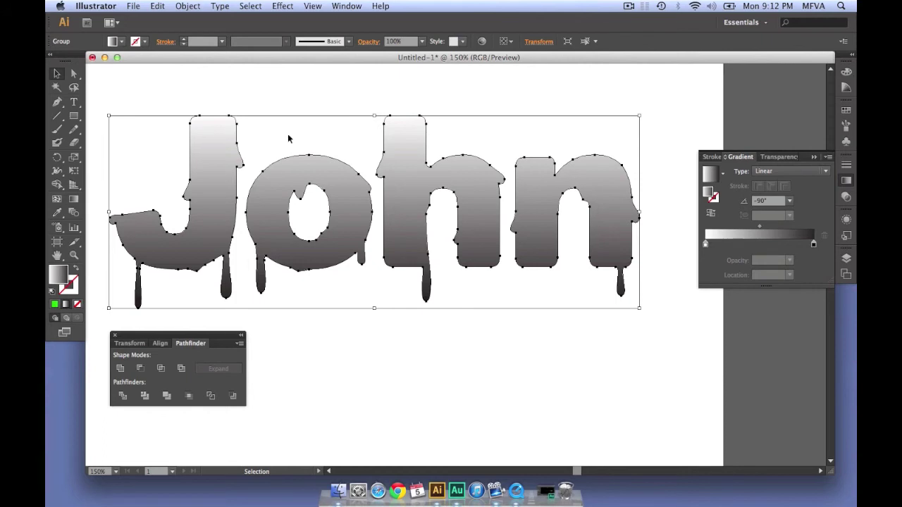
Step: Switch the gradient's white stop to RGB and set its colour to bright green 00E902
double_click(706, 245)
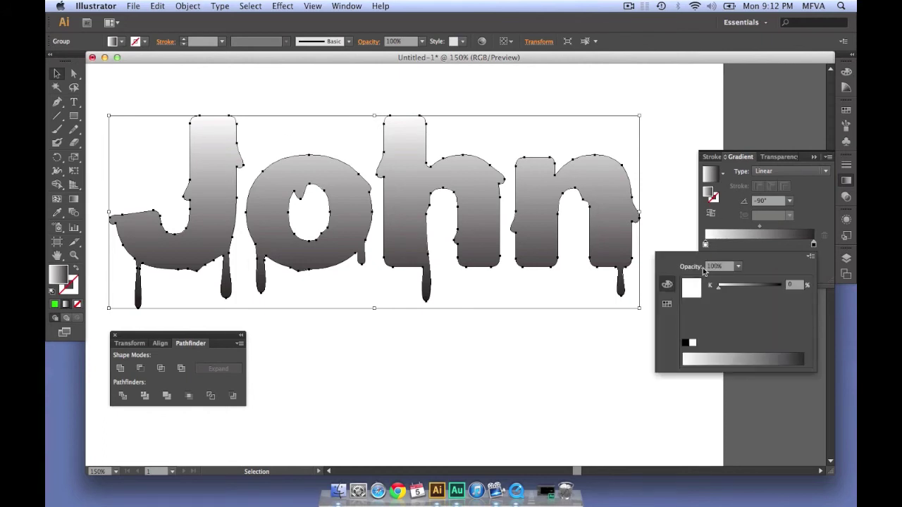
left_click(811, 257)
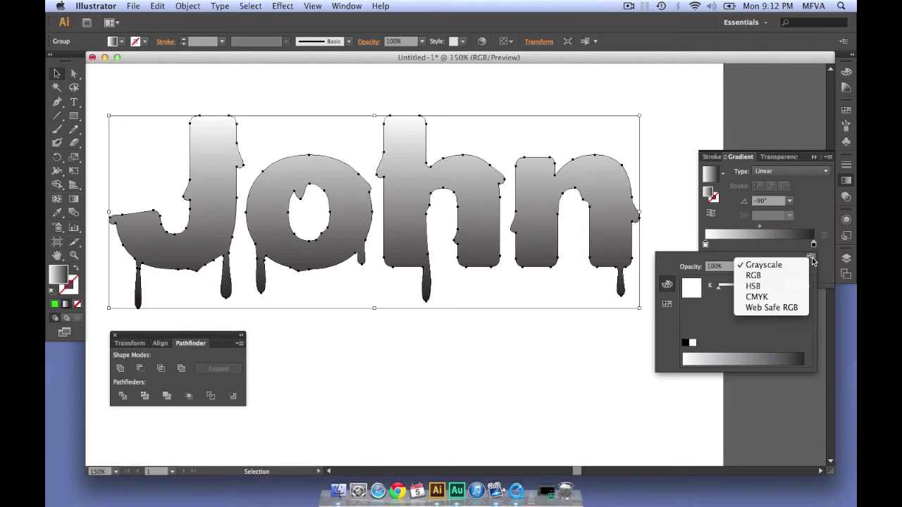
left_click(753, 276)
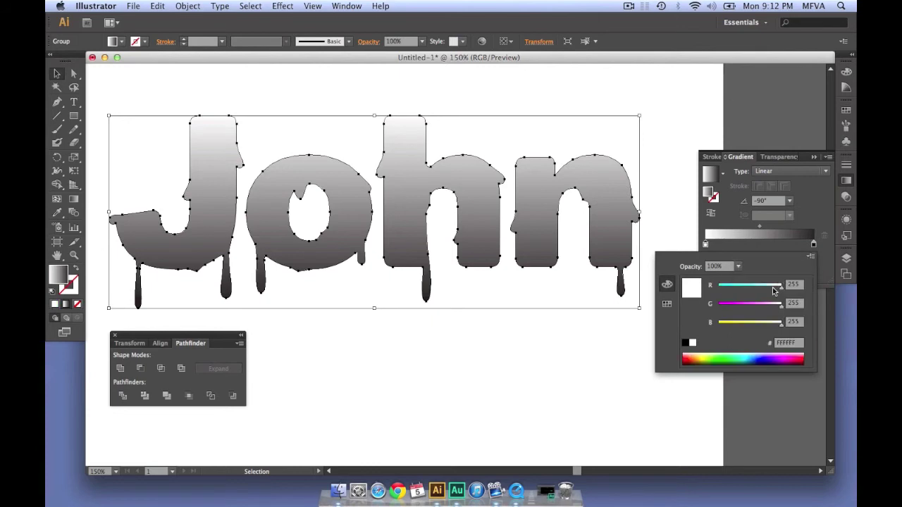
left_click_drag(726, 358, 727, 356)
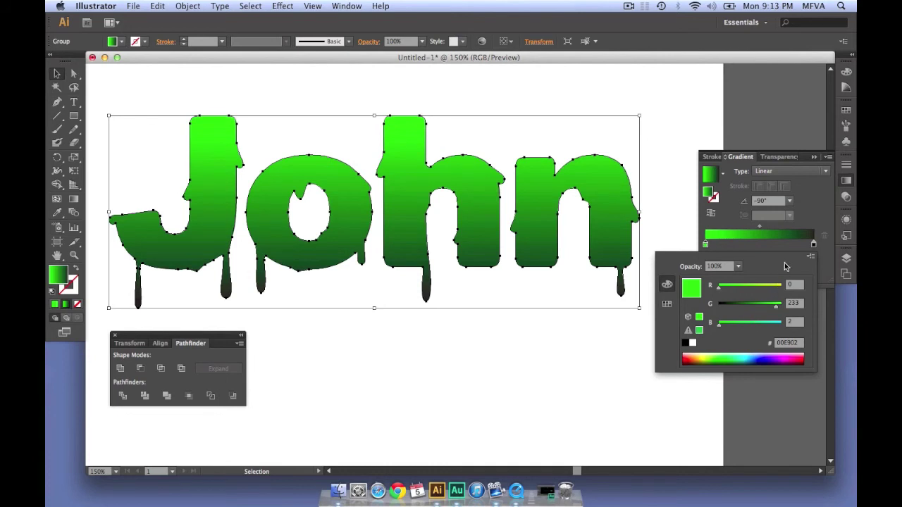
Step: Set the gradient's bright green stop to dark green 065400 and switch the black stop to RGB bright green 00E200
left_click(724, 358)
left_click_drag(725, 358, 724, 359)
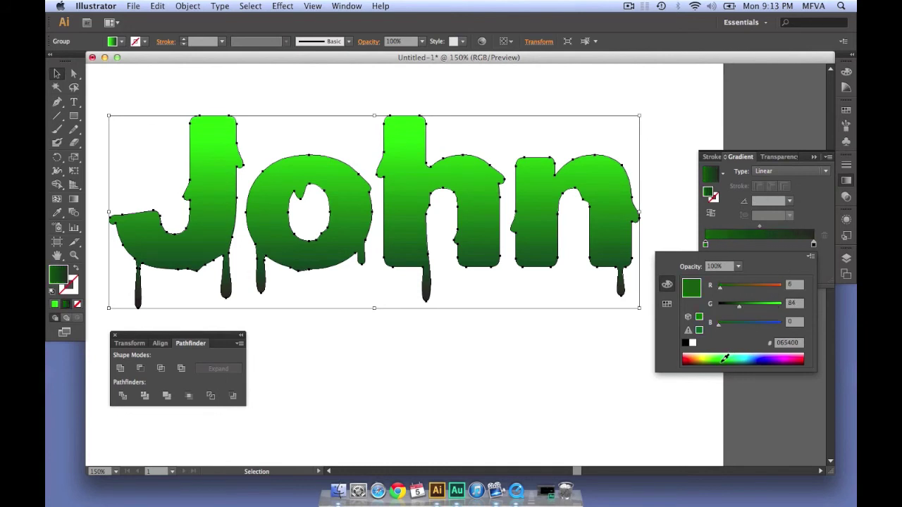
left_click(814, 244)
double_click(815, 244)
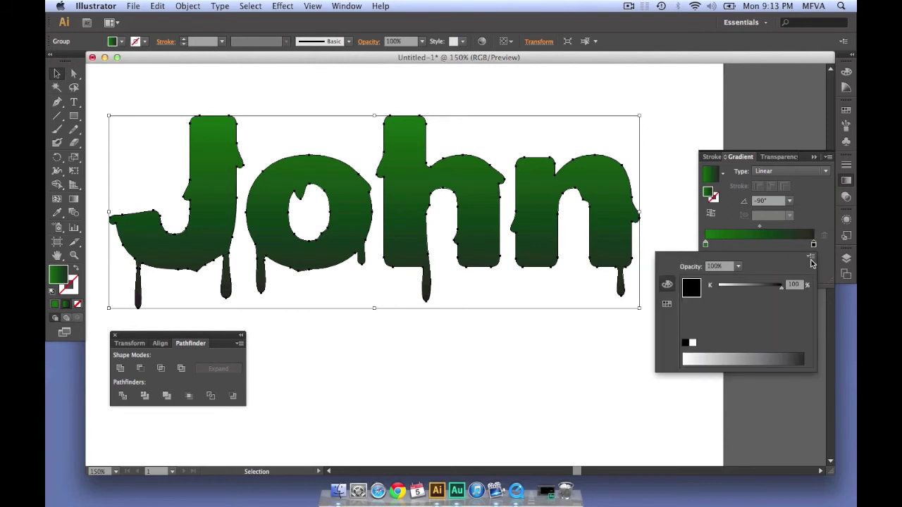
left_click(812, 258)
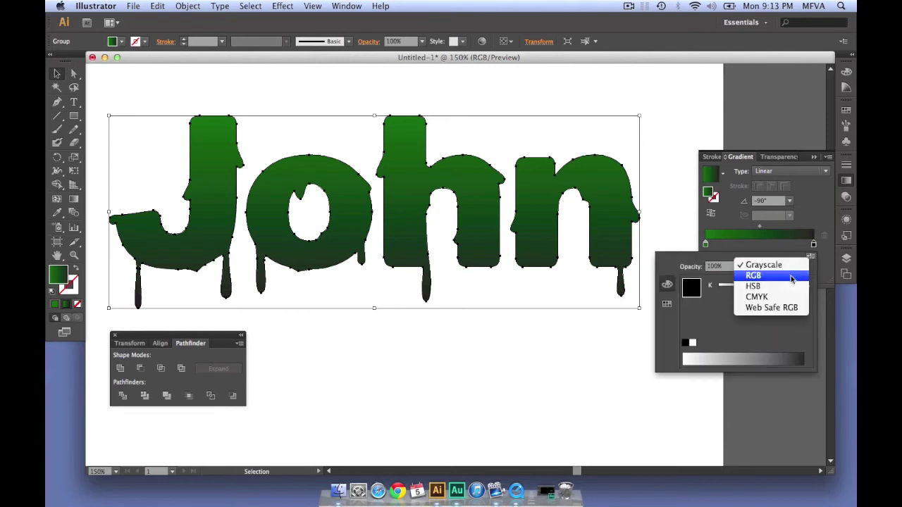
left_click(791, 274)
left_click_drag(720, 308, 778, 308)
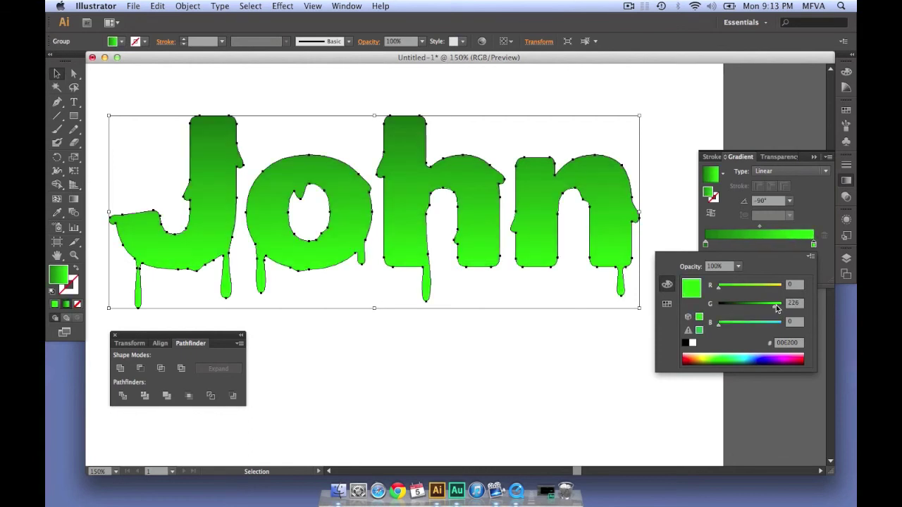
left_click(517, 349)
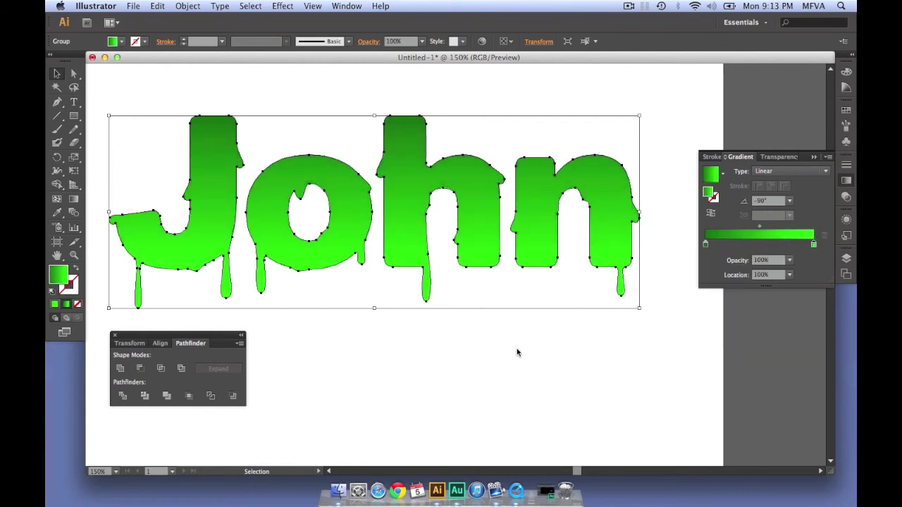
left_click(516, 349)
Step: Duplicate the whole lettering slightly below the original and send the copy to the back
key("space")
left_click_drag(480, 316, 492, 289)
left_click_drag(127, 103, 429, 181)
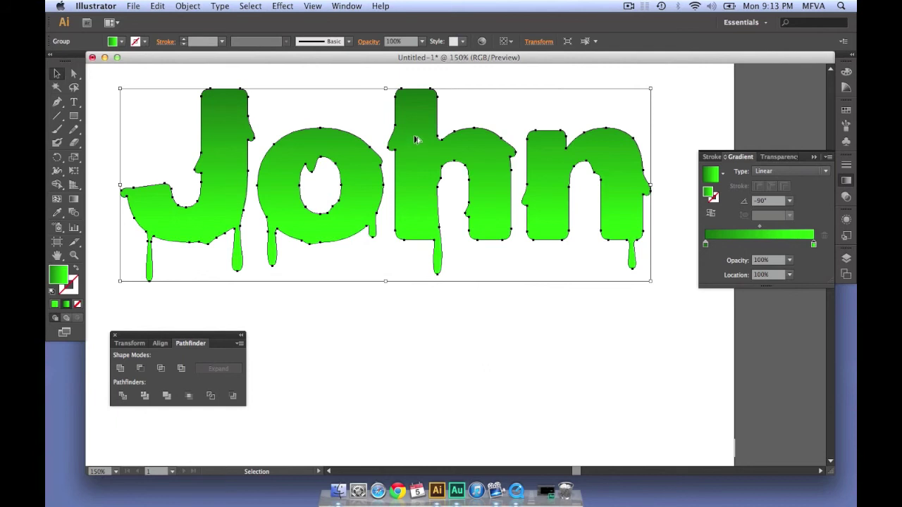
left_click_drag(415, 136, 418, 142)
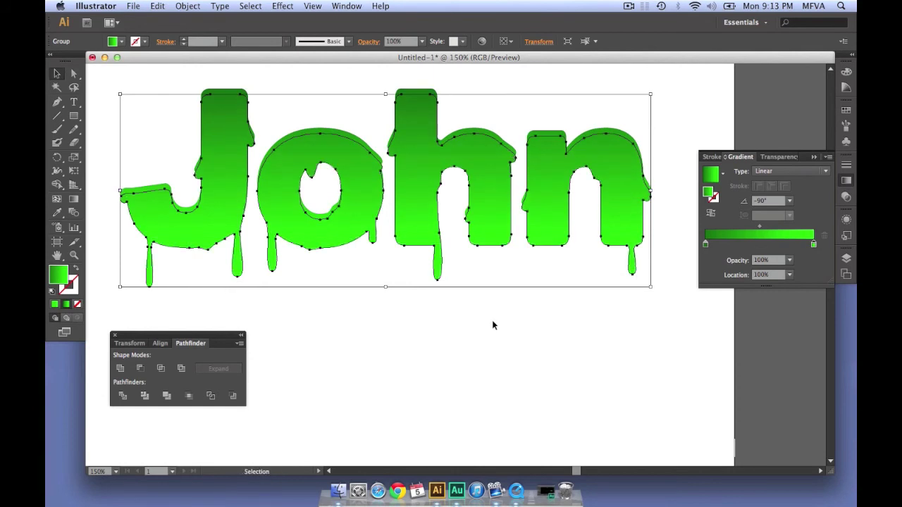
left_click(187, 6)
mouse_move(212, 32)
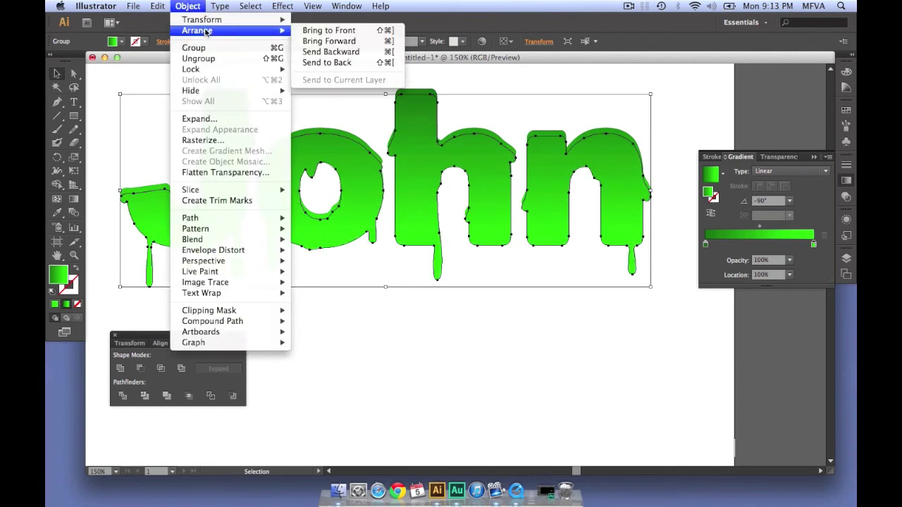
left_click(327, 63)
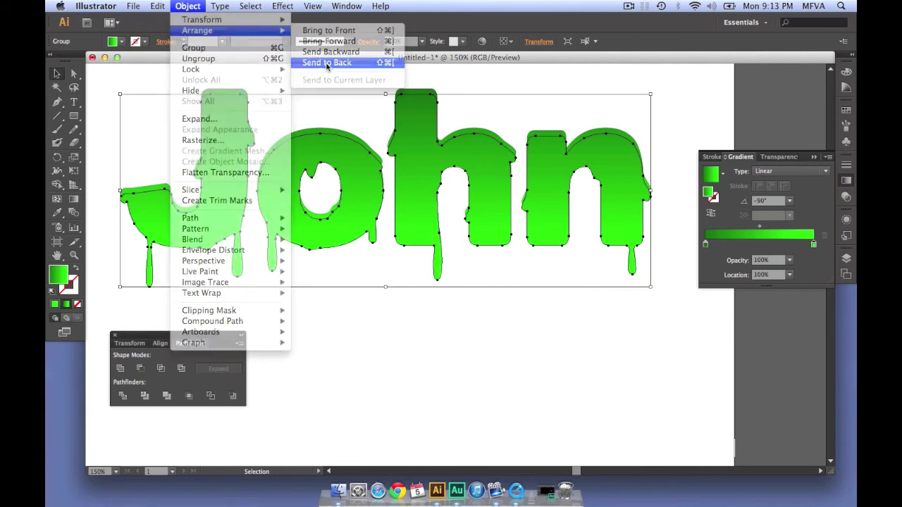
Step: Fill the back copy of the lettering with solid dark green 005400
left_click(55, 306)
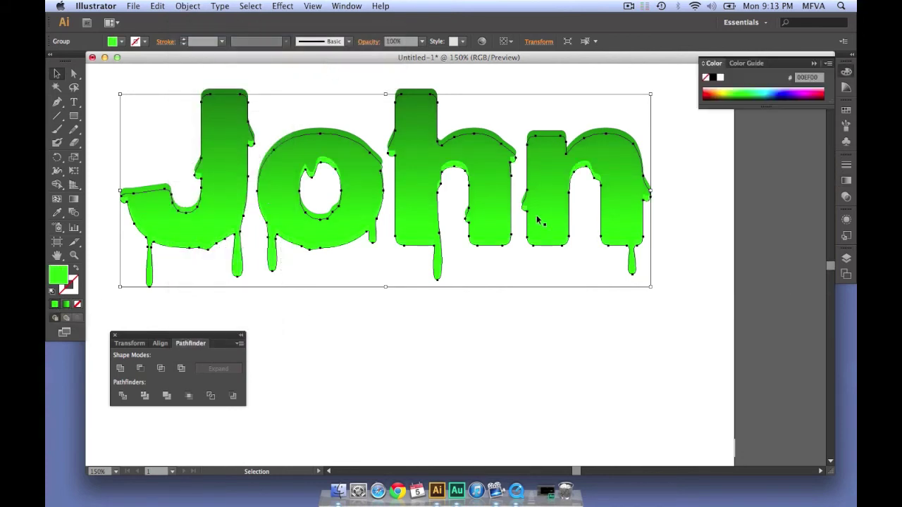
left_click(750, 93)
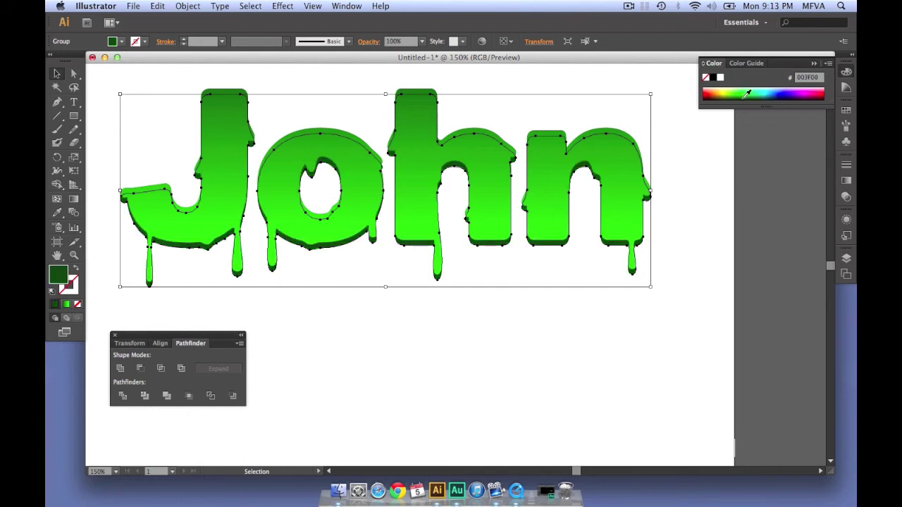
left_click(748, 93)
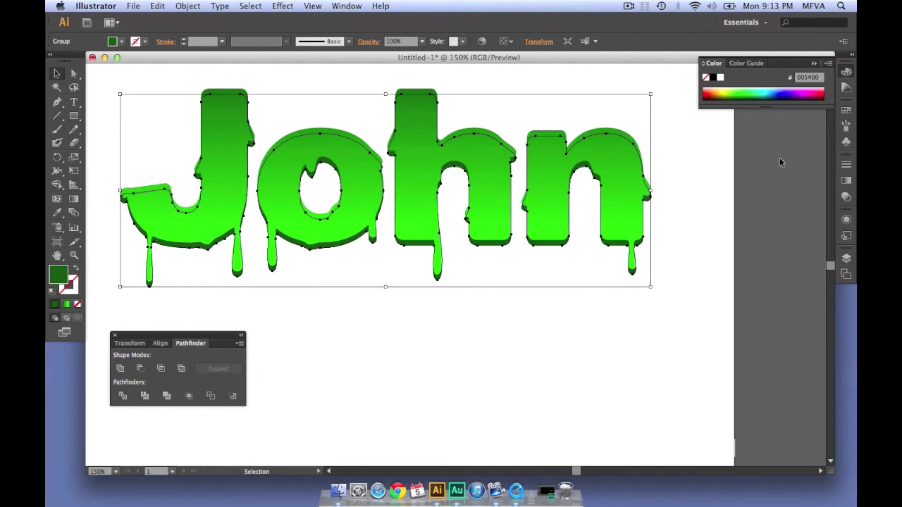
key("a")
key("v")
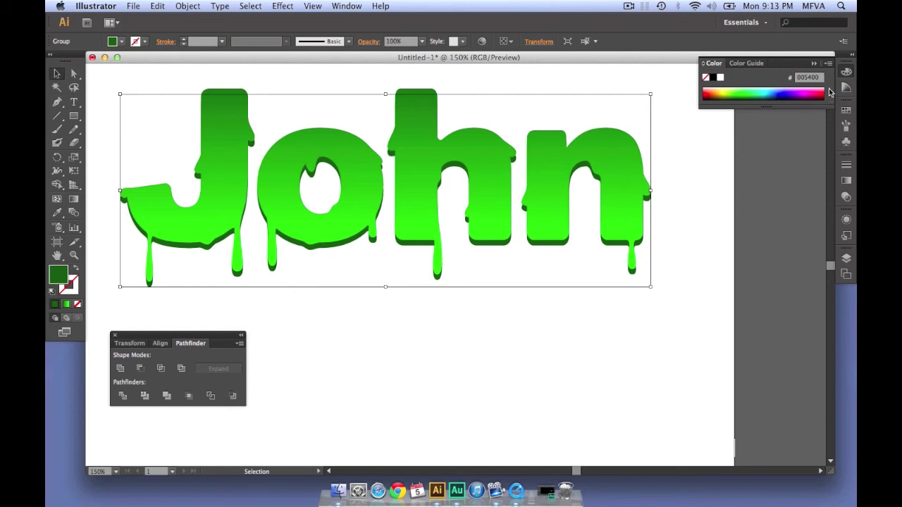
Step: Give the back copy a matching dark green stroke with a weight of 13 pt
left_click(73, 280)
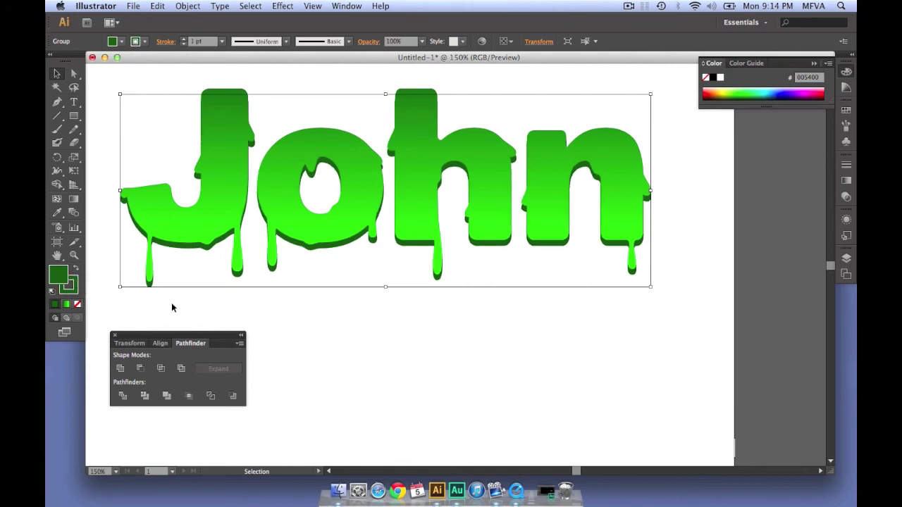
left_click(848, 166)
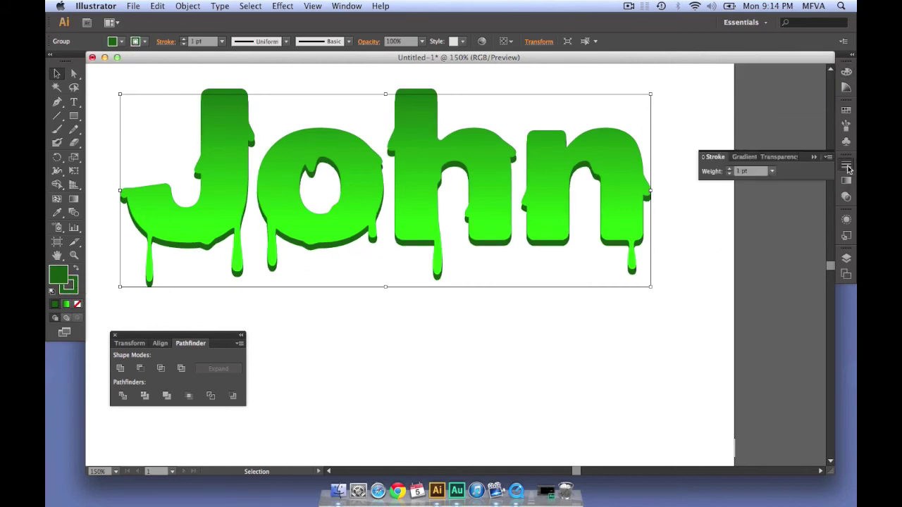
left_click(731, 170)
left_click(731, 169)
left_click(731, 169)
left_click(731, 170)
left_click(731, 169)
left_click(731, 169)
left_click(731, 170)
left_click(731, 169)
left_click(731, 169)
left_click(731, 170)
left_click(731, 169)
left_click(731, 170)
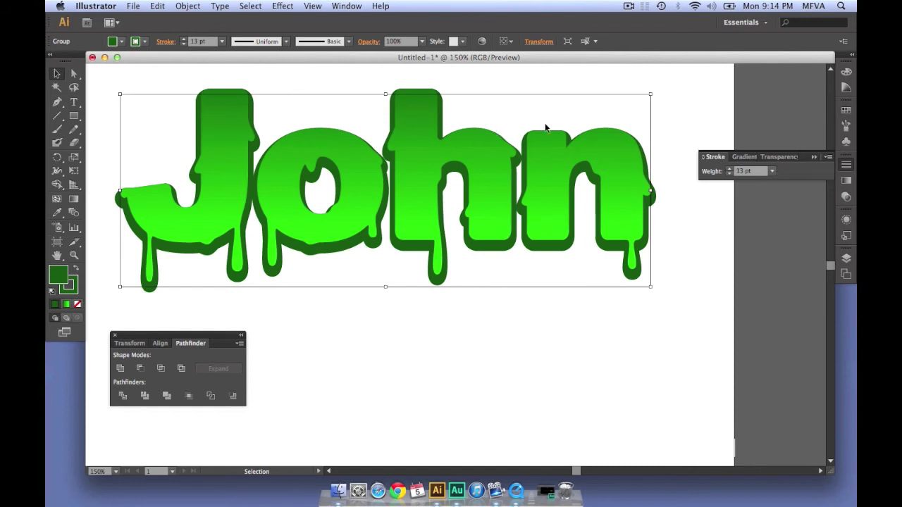
Step: Nudge the dark green back copy up slightly behind the gradient lettering and deselect it
key("Up")
key("Up")
key("Up")
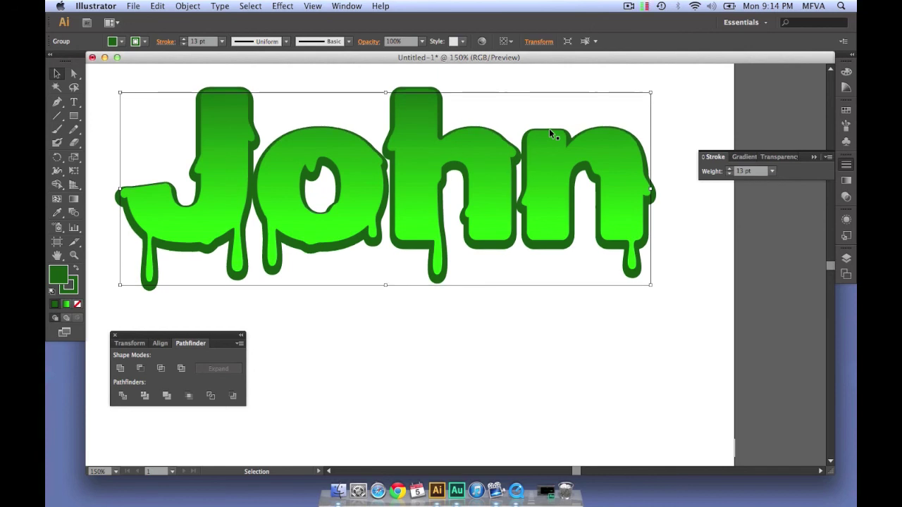
left_click(576, 320)
key("space")
left_click_drag(507, 326, 528, 353)
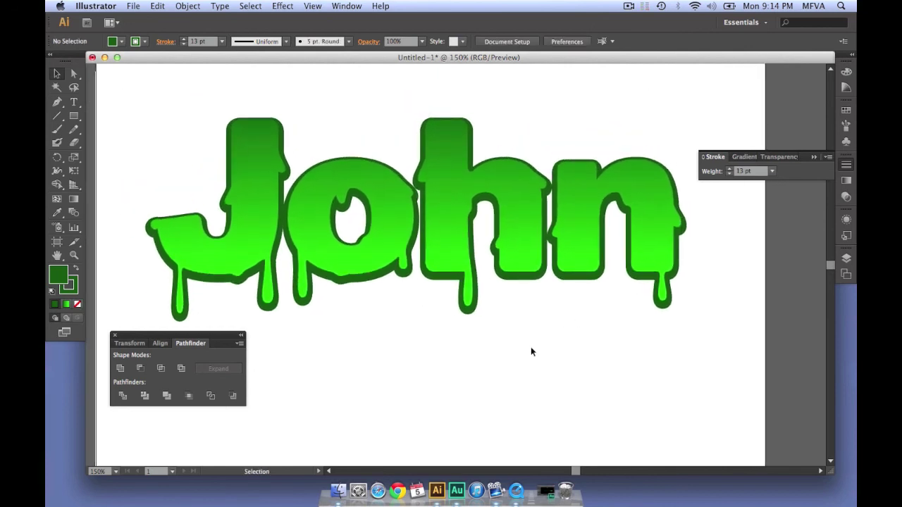